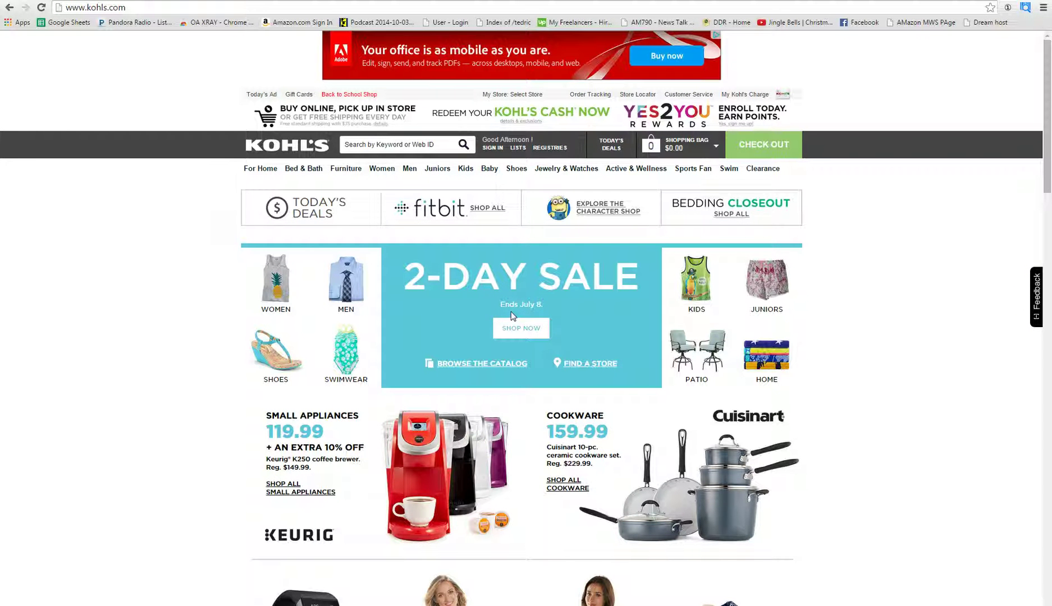
Step: Search Kohl's for 'toys' and open the 5-7 Years toy catalog
{"action": "scroll", "coordinate": [438, 303], "scroll_direction": "down", "scroll_amount": 1}
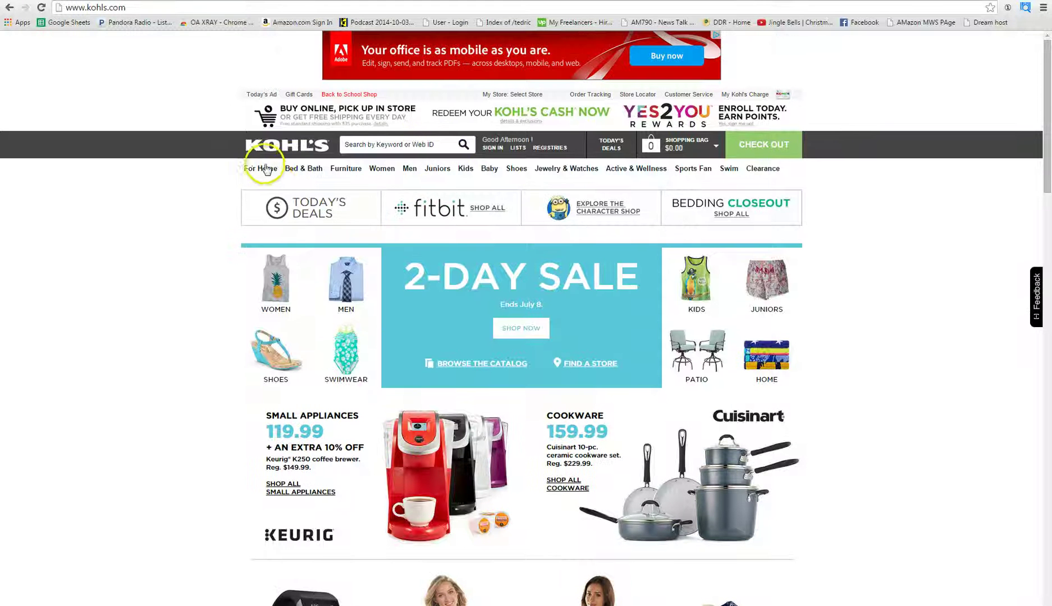
{"action": "mouse_move", "coordinate": [315, 174]}
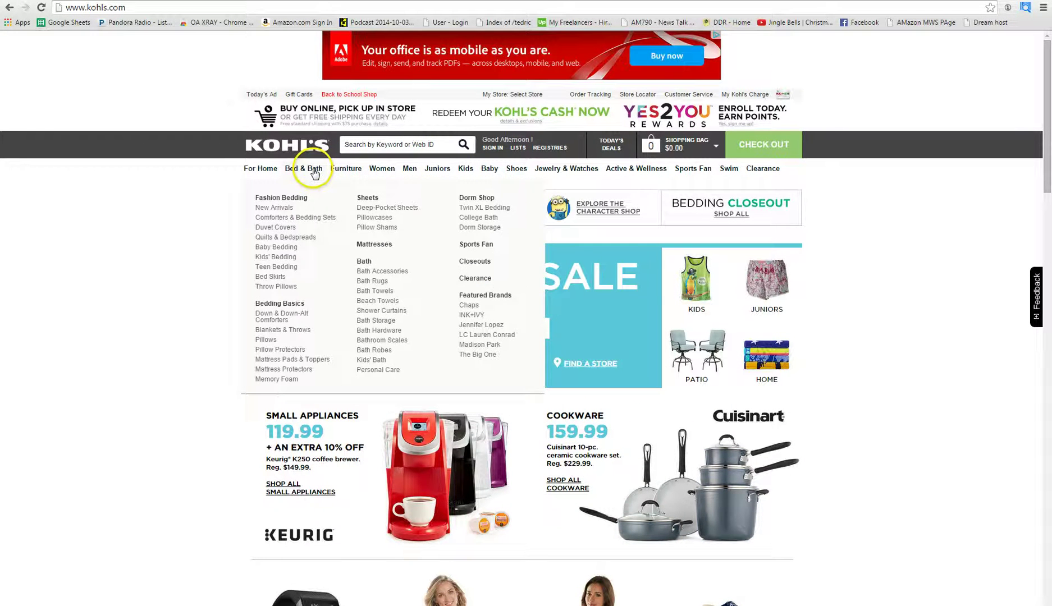
{"action": "left_click", "coordinate": [371, 144]}
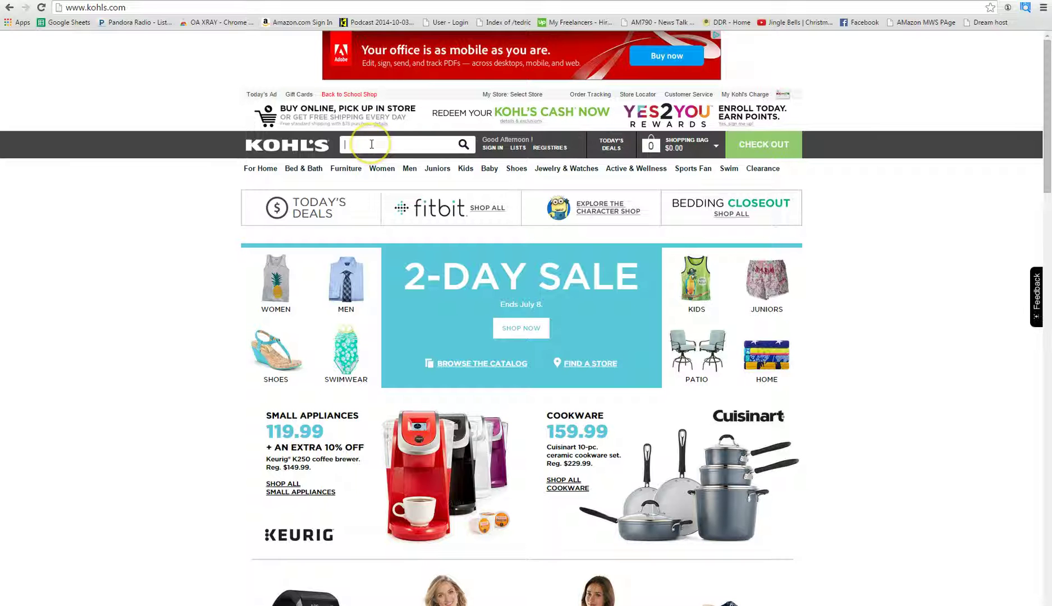
{"action": "type", "text": "toys"}
{"action": "key", "text": "Return"}
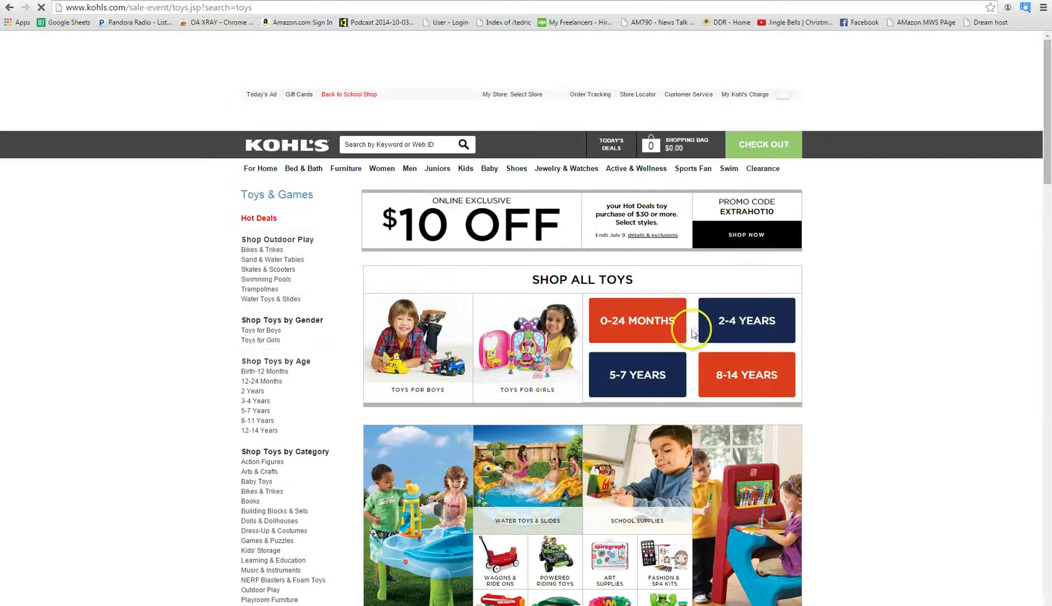
{"action": "scroll", "coordinate": [933, 351], "scroll_direction": "down", "scroll_amount": 3}
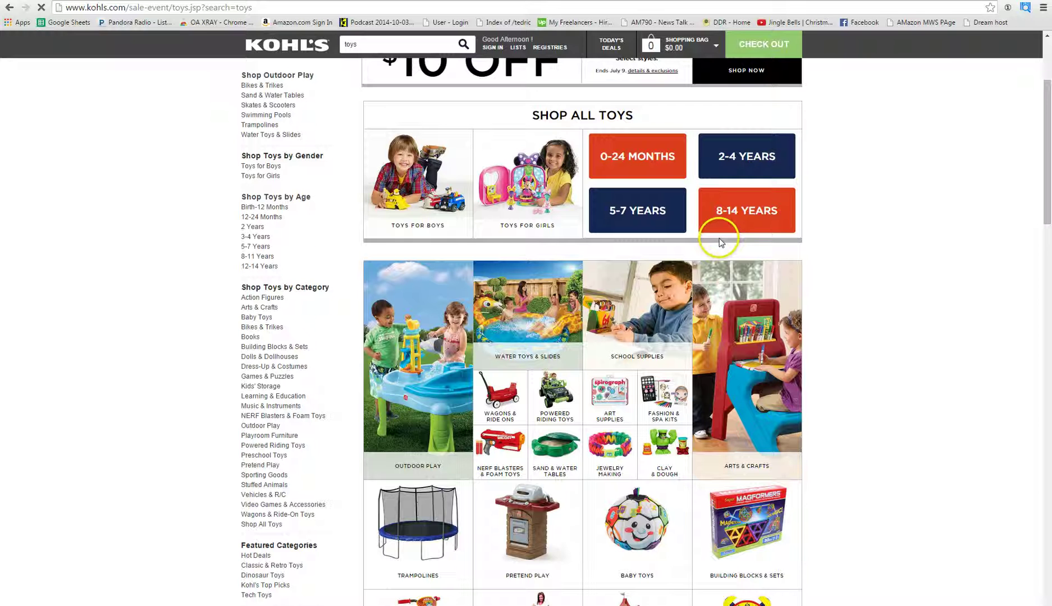
{"action": "left_click", "coordinate": [636, 213]}
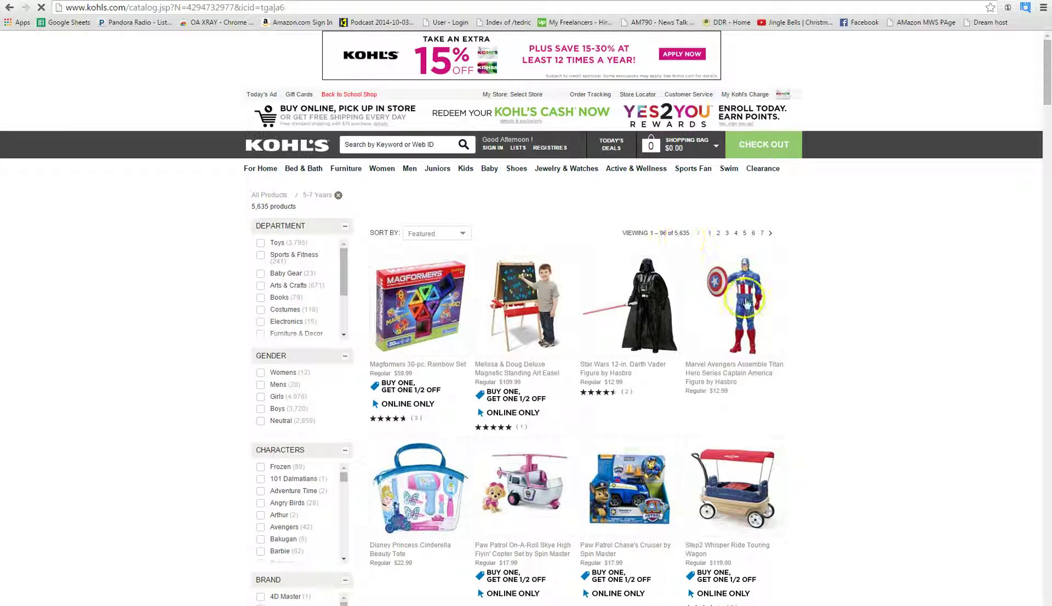
Step: Scan catalog pages 3 and 4 with OA XRAY to compare the toys against Amazon prices
{"action": "left_click", "coordinate": [1025, 8]}
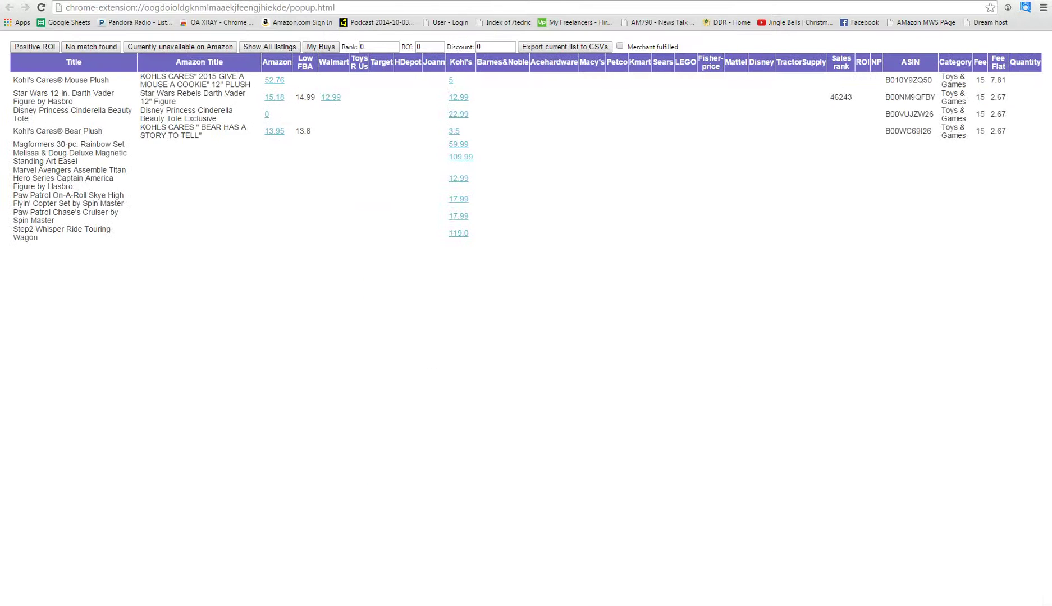
{"action": "key", "text": "ctrl+w"}
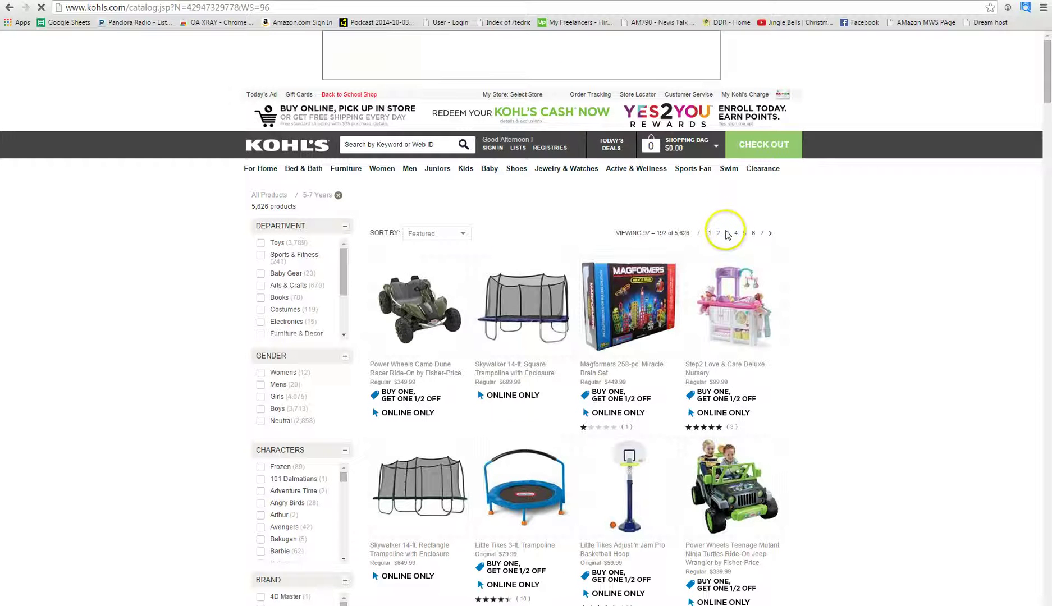
{"action": "left_click", "coordinate": [726, 233]}
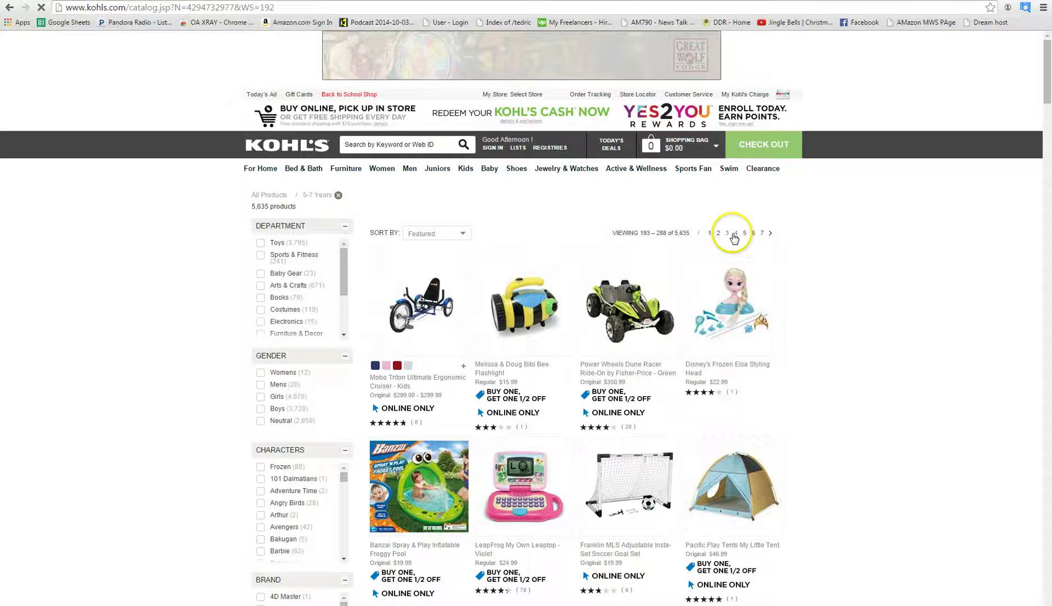
{"action": "left_click", "coordinate": [736, 234]}
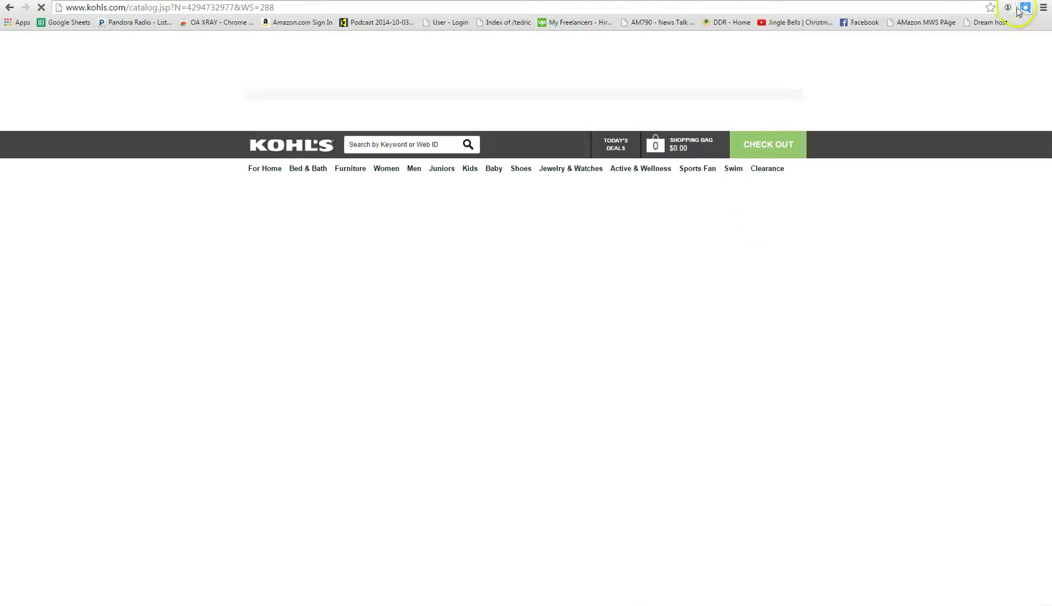
{"action": "left_click", "coordinate": [1026, 7]}
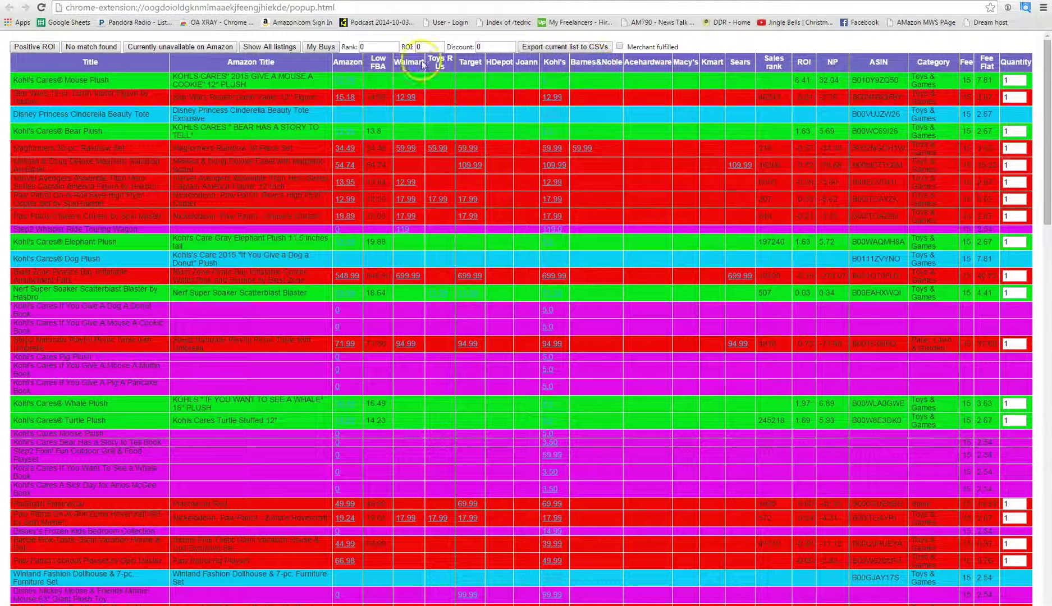
Step: Filter to positive ROI, review the Mouse, Bear and Whale Plush rows, and open the Whale Plush's Kohl's page
{"action": "left_click", "coordinate": [232, 49]}
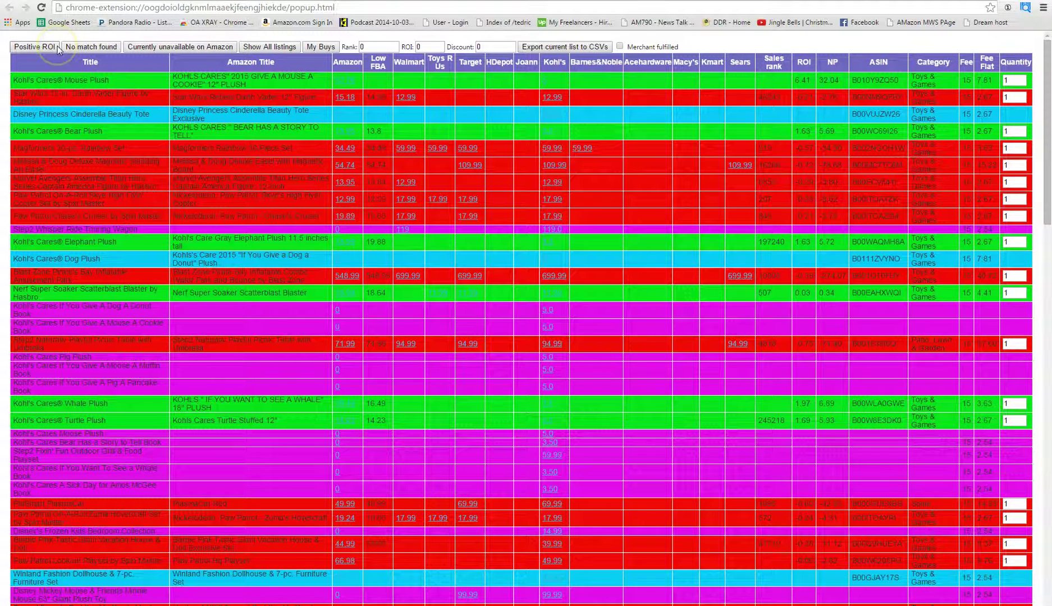
{"action": "left_click", "coordinate": [39, 49]}
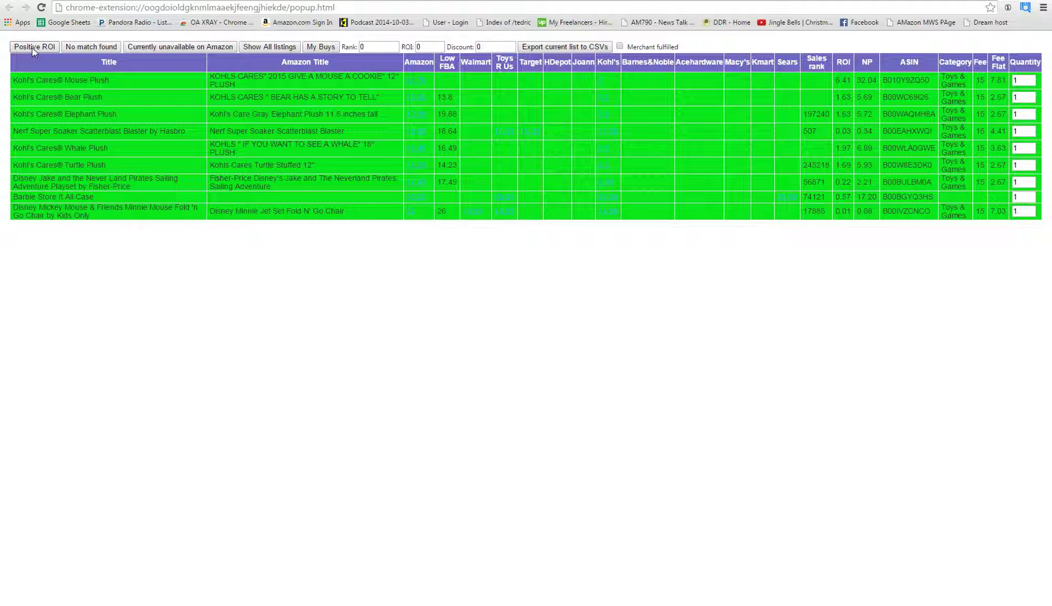
{"action": "left_click", "coordinate": [515, 84]}
{"action": "left_click", "coordinate": [578, 98]}
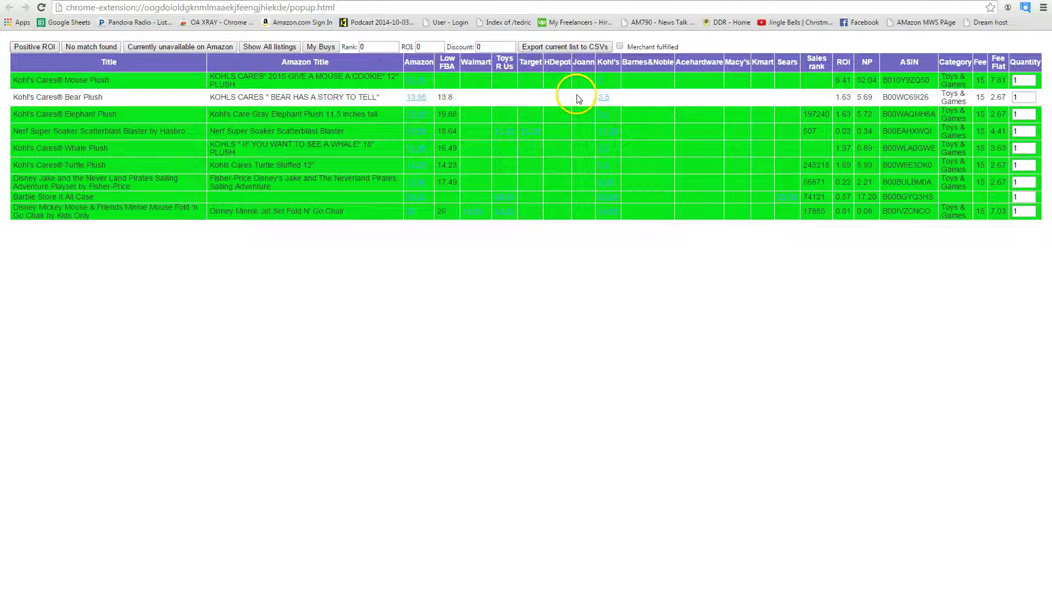
{"action": "left_click", "coordinate": [634, 152]}
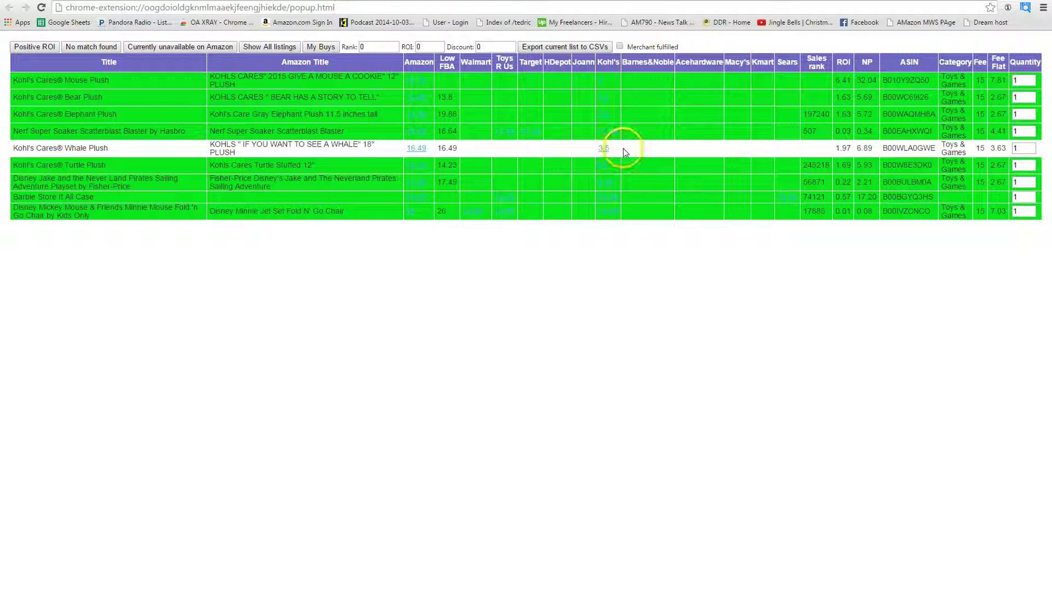
{"action": "left_click", "coordinate": [622, 148]}
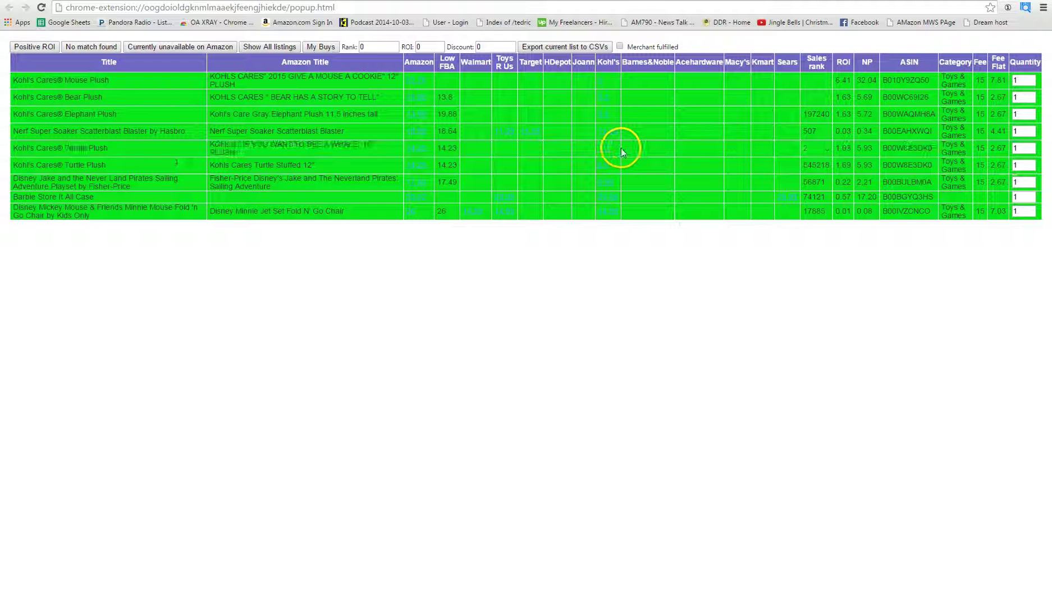
{"action": "left_click", "coordinate": [508, 147]}
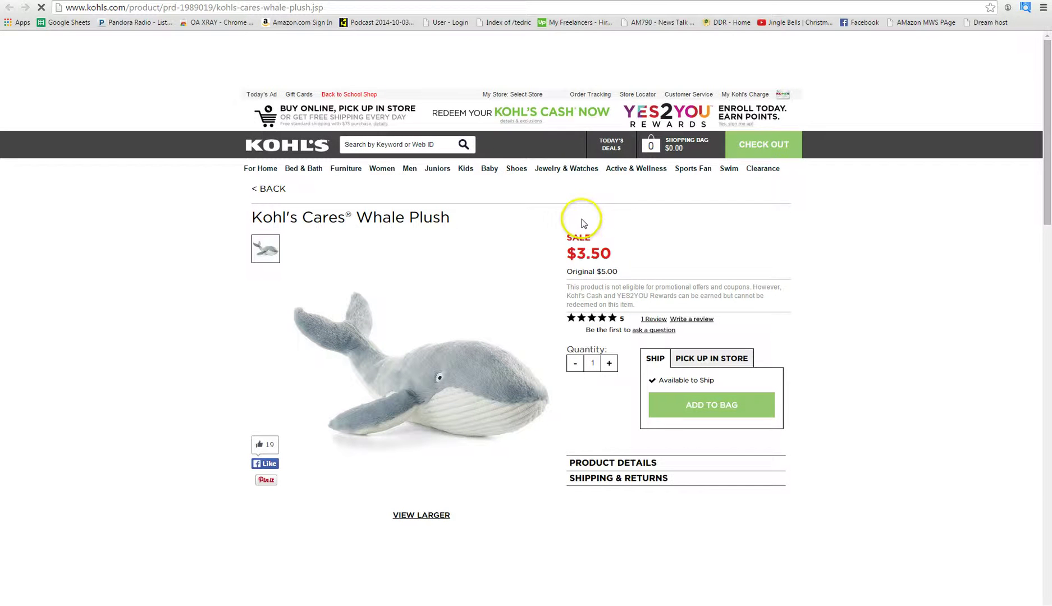
Step: Review the Whale Plush's $3.50 sale price and open its $16.49 Amazon listing
{"action": "scroll", "coordinate": [582, 223], "scroll_direction": "down", "scroll_amount": 2}
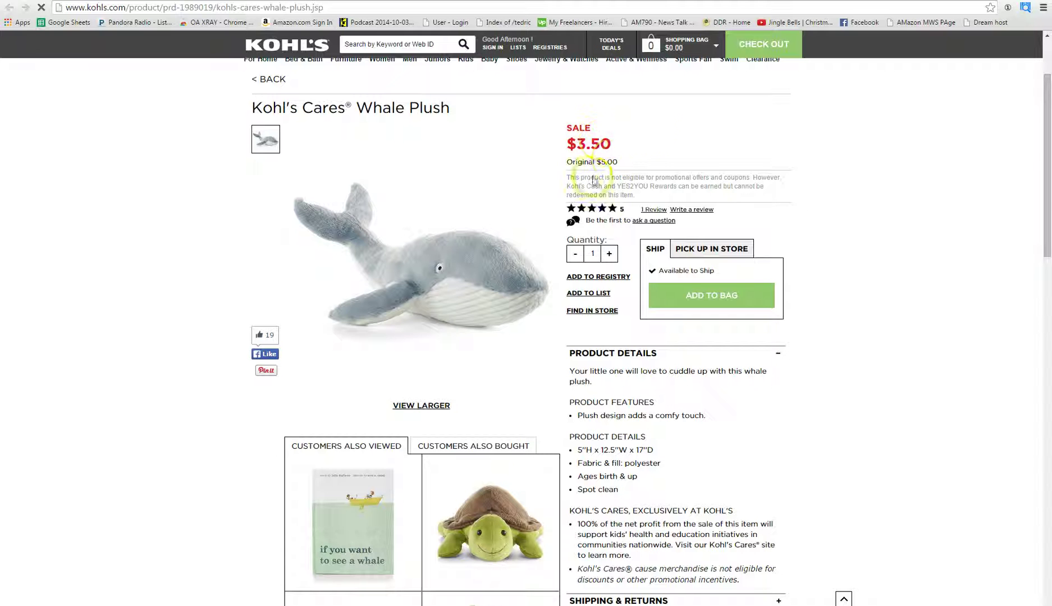
{"action": "scroll", "coordinate": [665, 183], "scroll_direction": "up", "scroll_amount": 2}
{"action": "scroll", "coordinate": [668, 264], "scroll_direction": "down", "scroll_amount": 1}
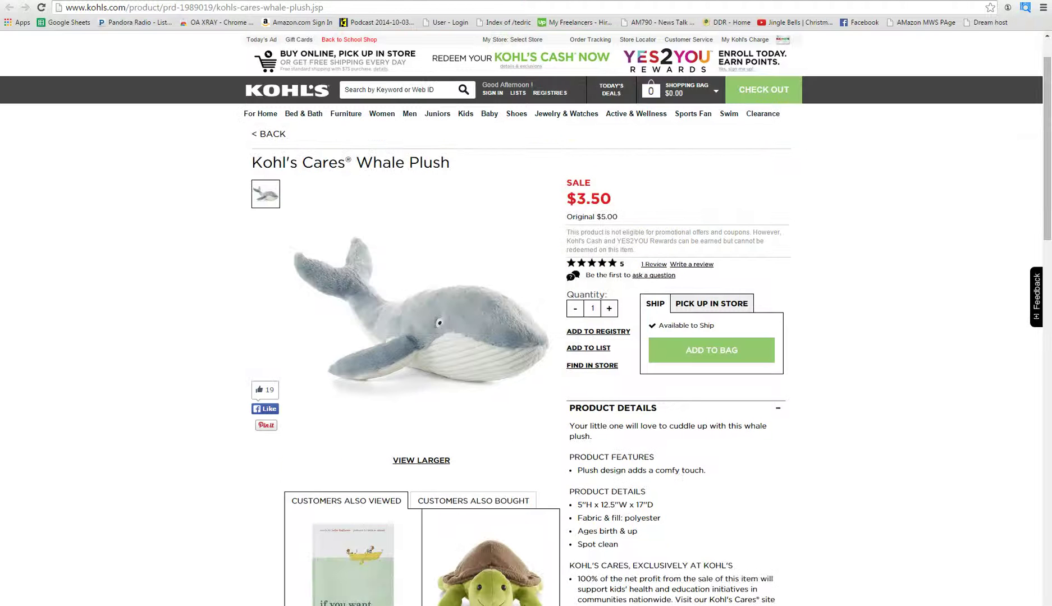
{"action": "left_click", "coordinate": [559, 162]}
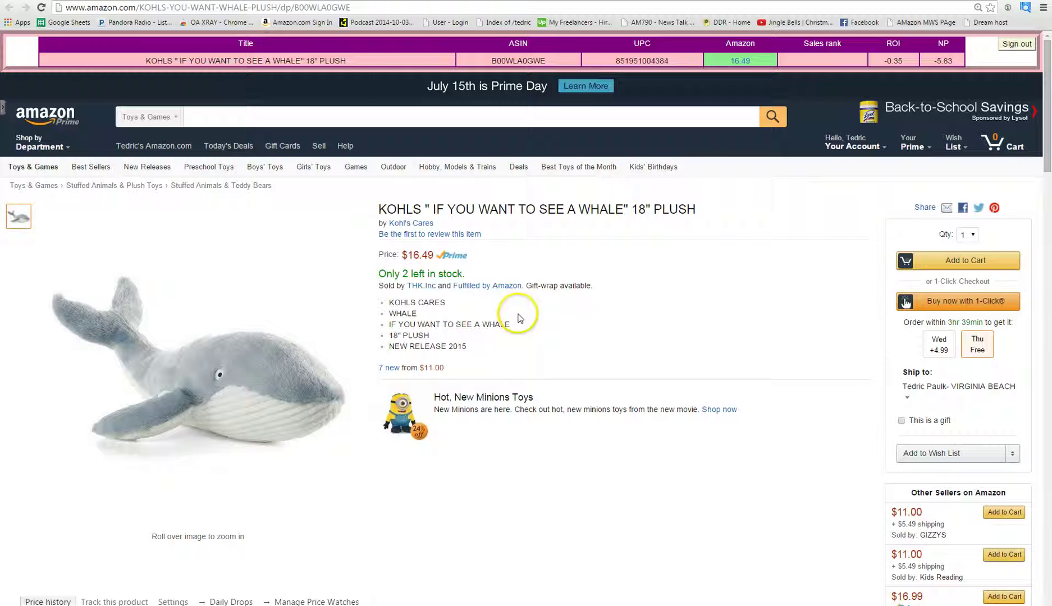
{"action": "scroll", "coordinate": [496, 273], "scroll_direction": "down", "scroll_amount": 1}
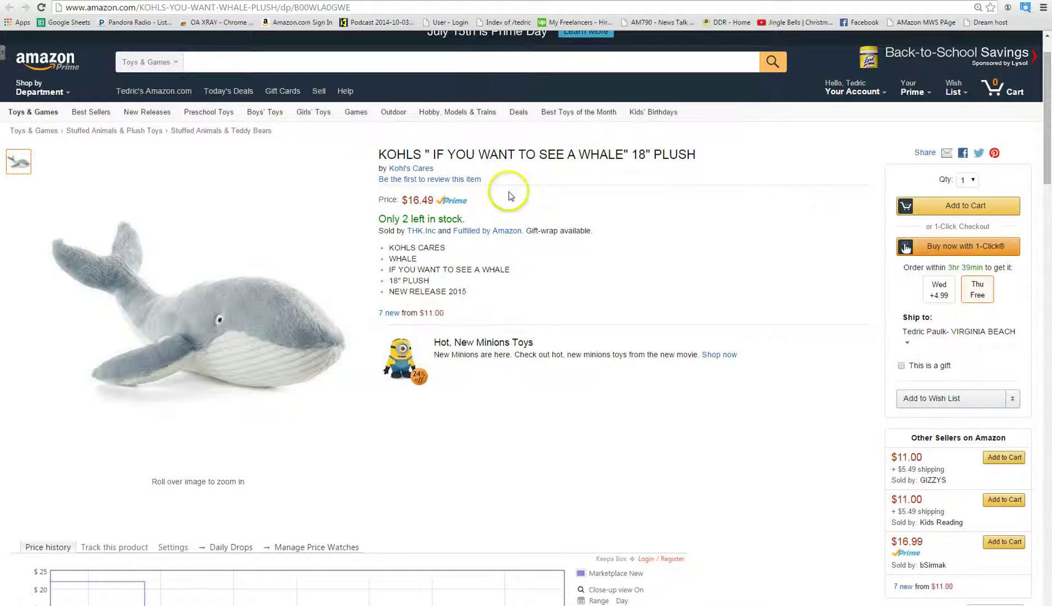
{"action": "scroll", "coordinate": [612, 284], "scroll_direction": "down", "scroll_amount": 5}
{"action": "scroll", "coordinate": [602, 288], "scroll_direction": "down", "scroll_amount": 2}
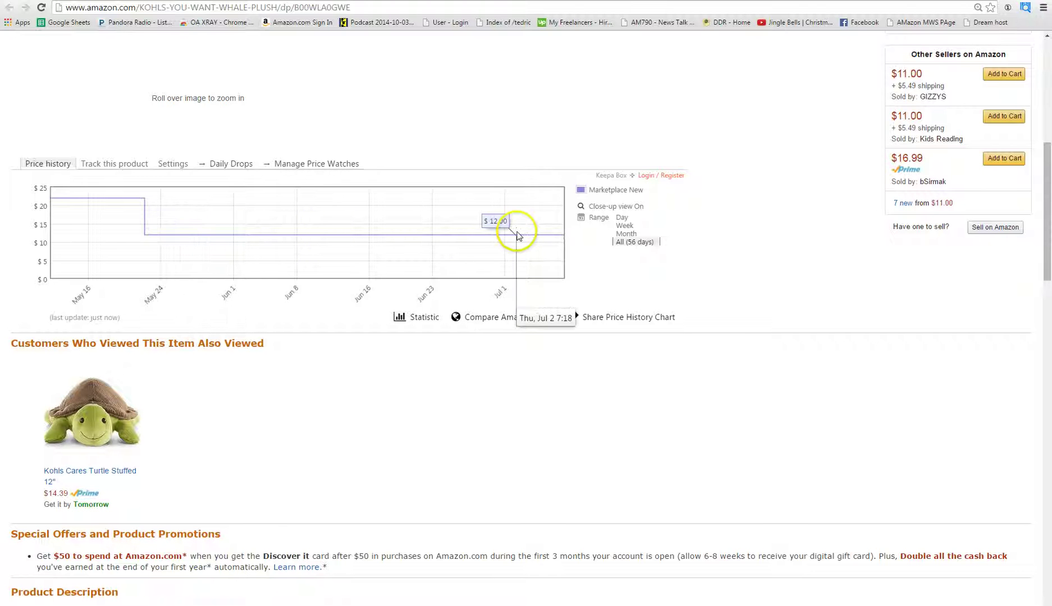
{"action": "scroll", "coordinate": [506, 242], "scroll_direction": "down", "scroll_amount": 6}
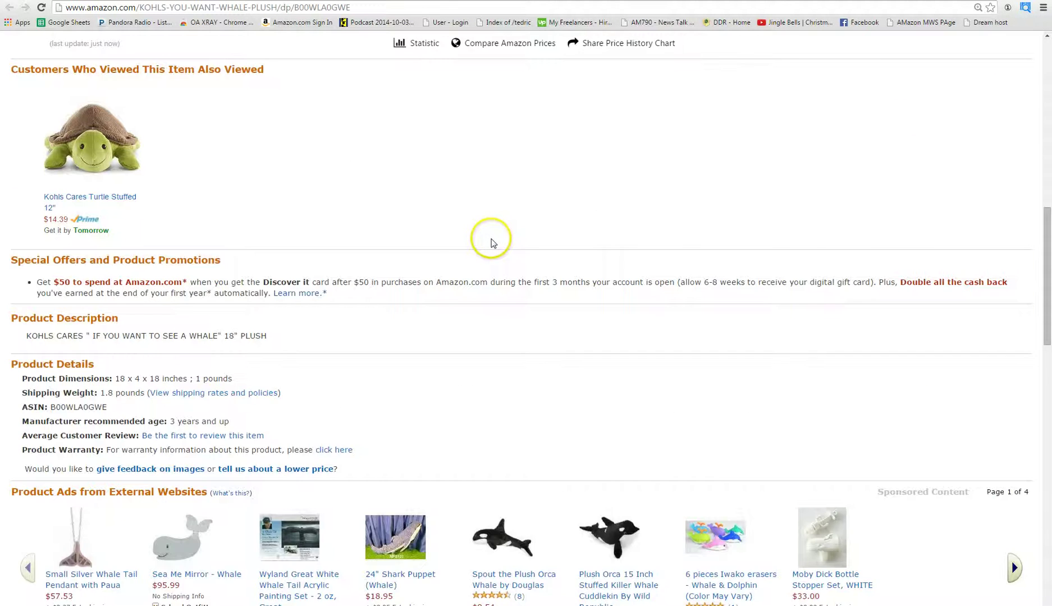
{"action": "scroll", "coordinate": [487, 238], "scroll_direction": "down", "scroll_amount": 1}
{"action": "scroll", "coordinate": [483, 238], "scroll_direction": "up", "scroll_amount": 9}
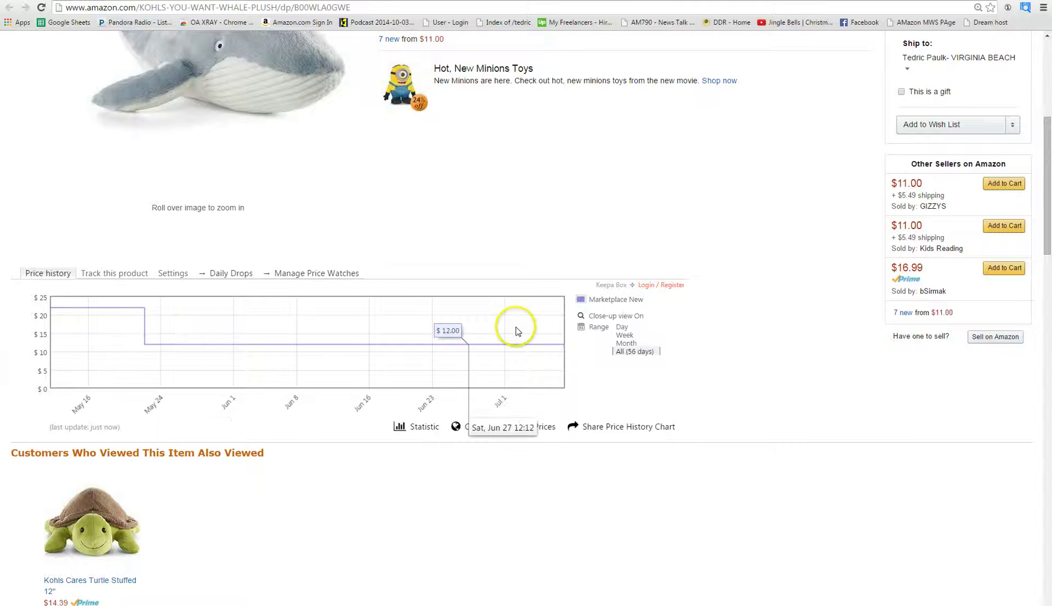
{"action": "scroll", "coordinate": [508, 320], "scroll_direction": "up", "scroll_amount": 3}
{"action": "scroll", "coordinate": [504, 145], "scroll_direction": "down", "scroll_amount": 2}
{"action": "scroll", "coordinate": [510, 148], "scroll_direction": "up", "scroll_amount": 3}
{"action": "scroll", "coordinate": [469, 186], "scroll_direction": "down", "scroll_amount": 12}
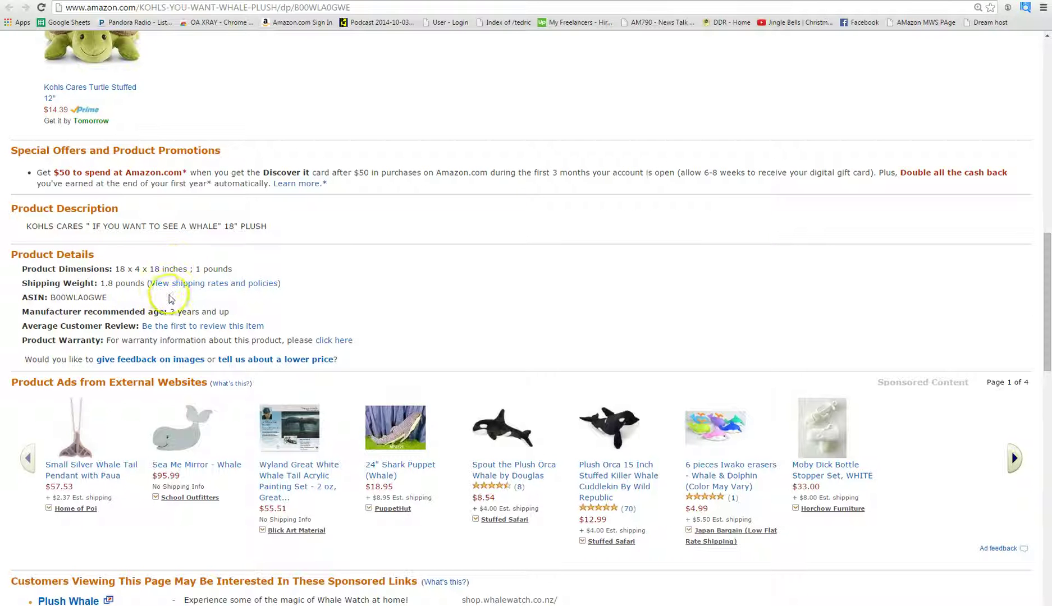
Step: Scroll to Customer Reviews to confirm the whale plush listing has no reviews yet
{"action": "scroll", "coordinate": [241, 317], "scroll_direction": "down", "scroll_amount": 2}
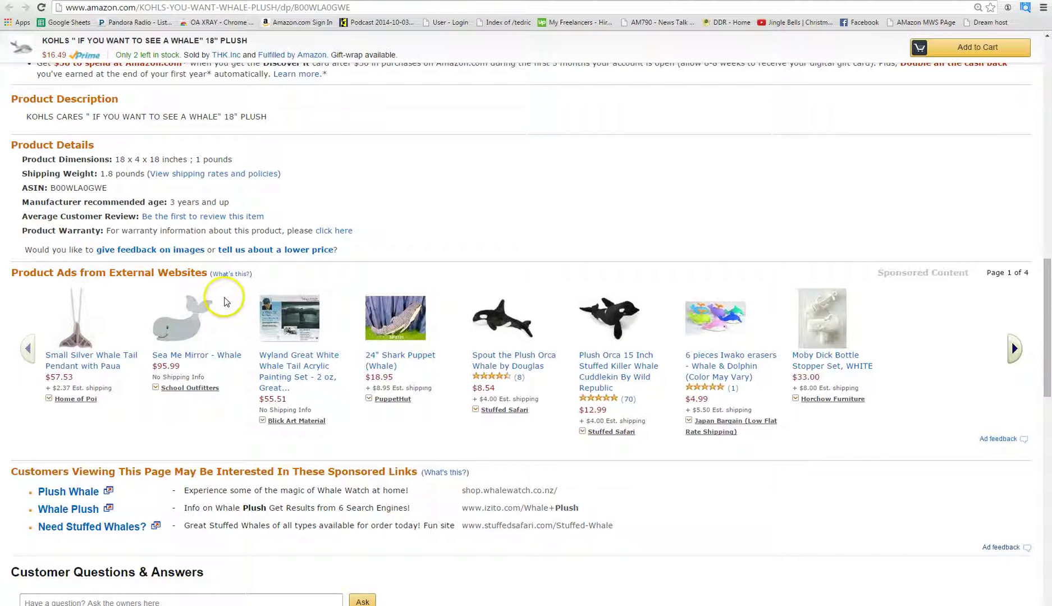
{"action": "scroll", "coordinate": [211, 284], "scroll_direction": "down", "scroll_amount": 6}
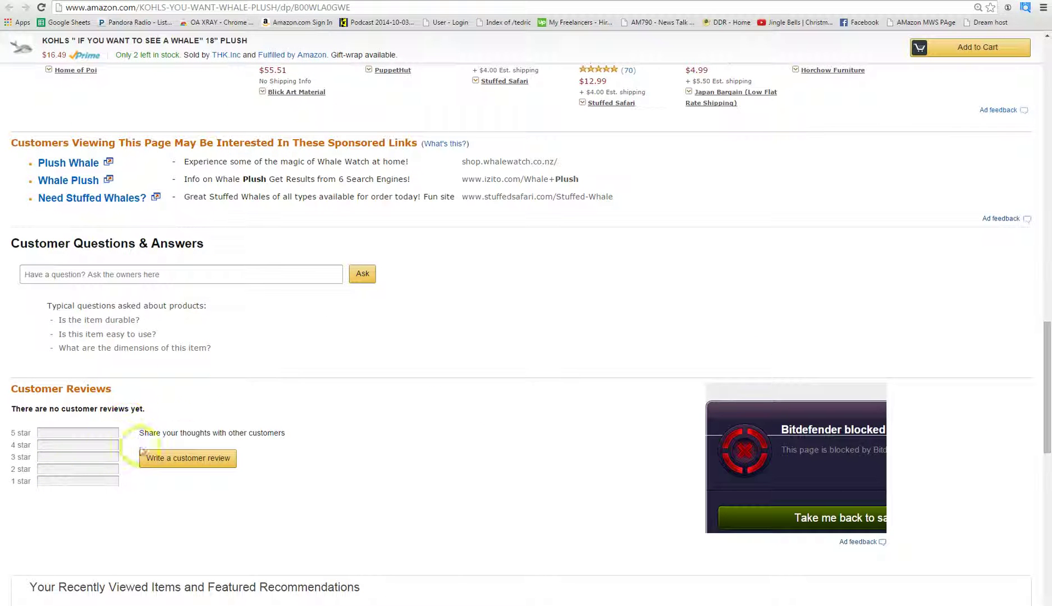
{"action": "scroll", "coordinate": [71, 335], "scroll_direction": "up", "scroll_amount": 18}
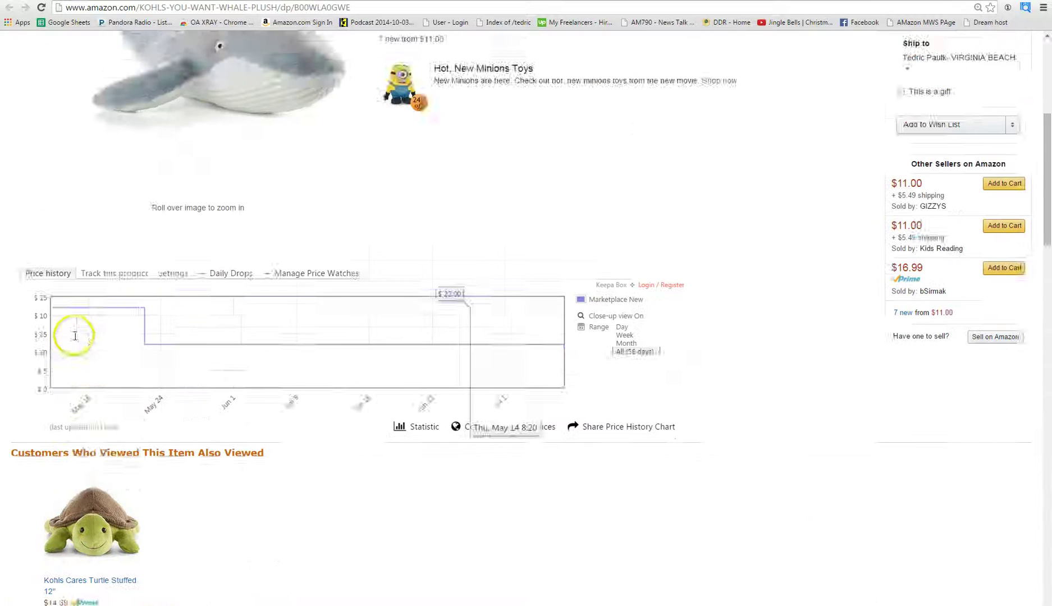
{"action": "scroll", "coordinate": [72, 339], "scroll_direction": "down", "scroll_amount": 6}
{"action": "scroll", "coordinate": [71, 340], "scroll_direction": "down", "scroll_amount": 2}
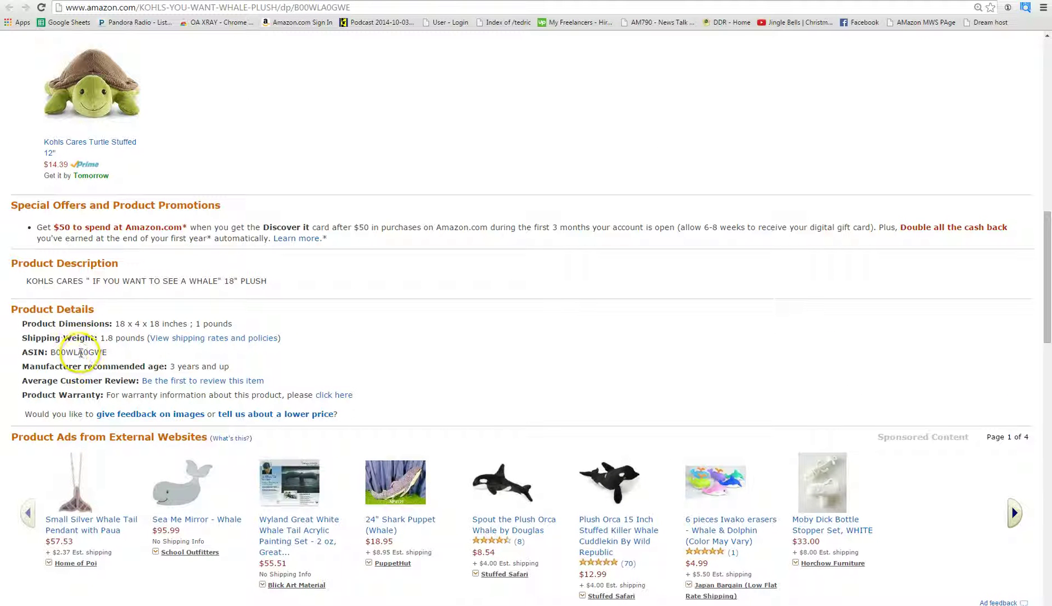
Step: Copy the ASIN B00WLA0GWE from Product Details
{"action": "double_click", "coordinate": [80, 353]}
{"action": "right_click", "coordinate": [80, 353]}
{"action": "left_click", "coordinate": [95, 360]}
{"action": "scroll", "coordinate": [191, 348], "scroll_direction": "up", "scroll_amount": 8}
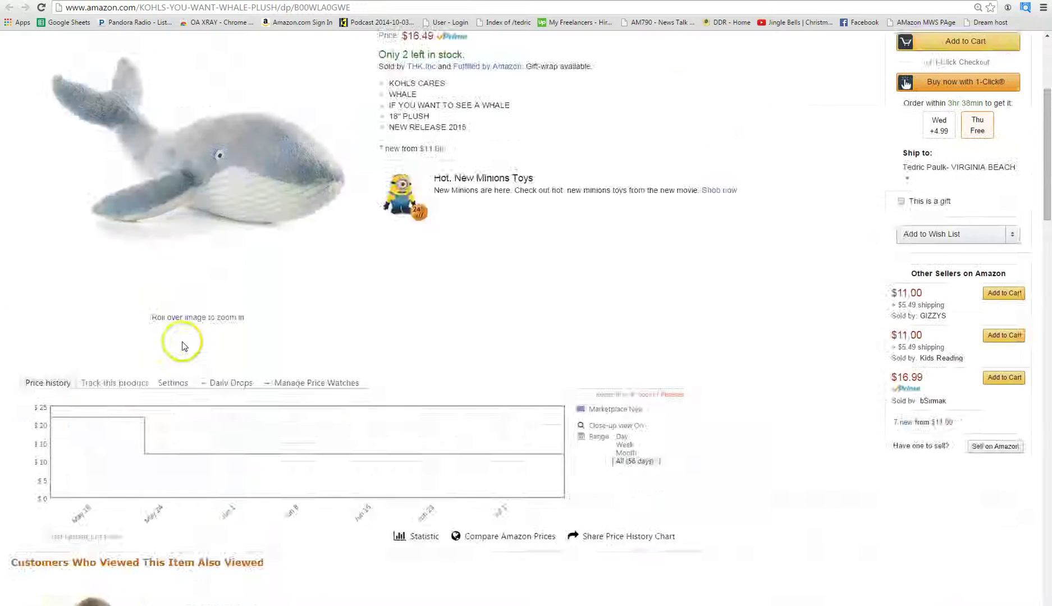
{"action": "scroll", "coordinate": [182, 345], "scroll_direction": "up", "scroll_amount": 4}
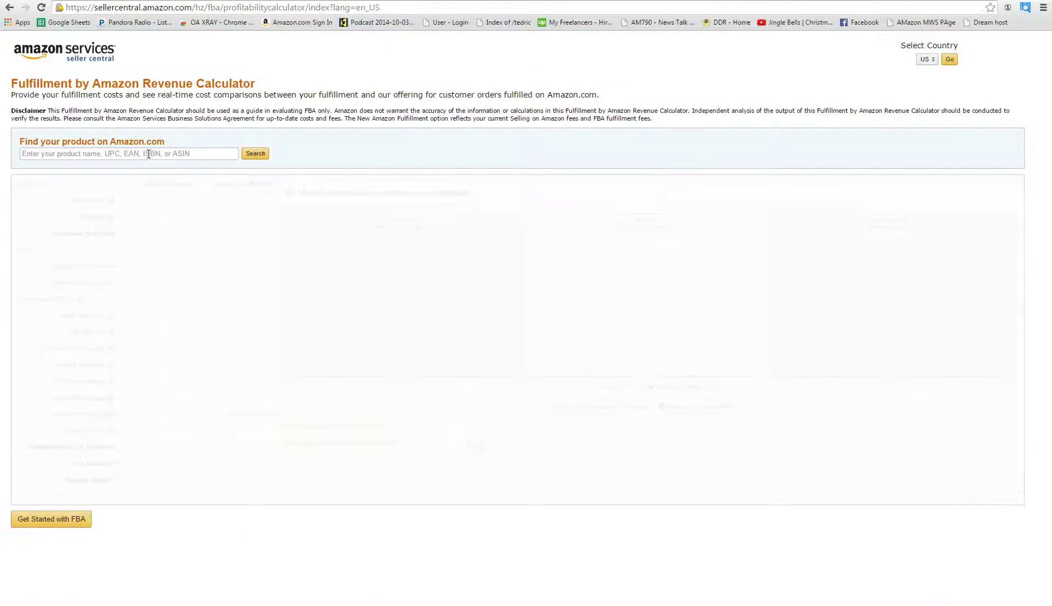
Step: Look up ASIN B00WLA0GWE and calculate fees at a 16.49 item price, giving a $9.91 margin
{"action": "right_click", "coordinate": [149, 154]}
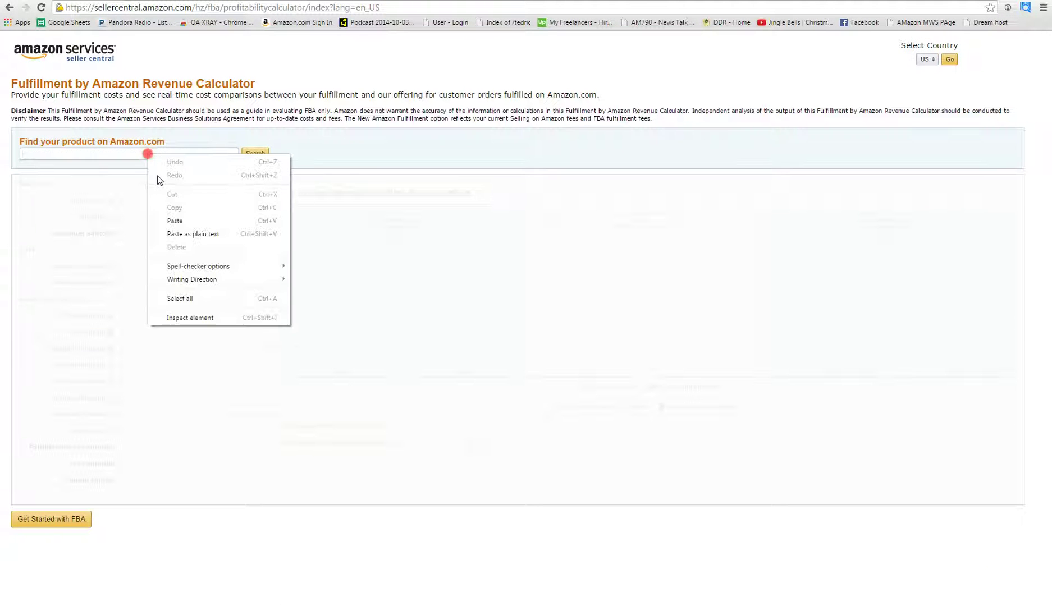
{"action": "left_click", "coordinate": [172, 216]}
{"action": "left_click", "coordinate": [255, 155]}
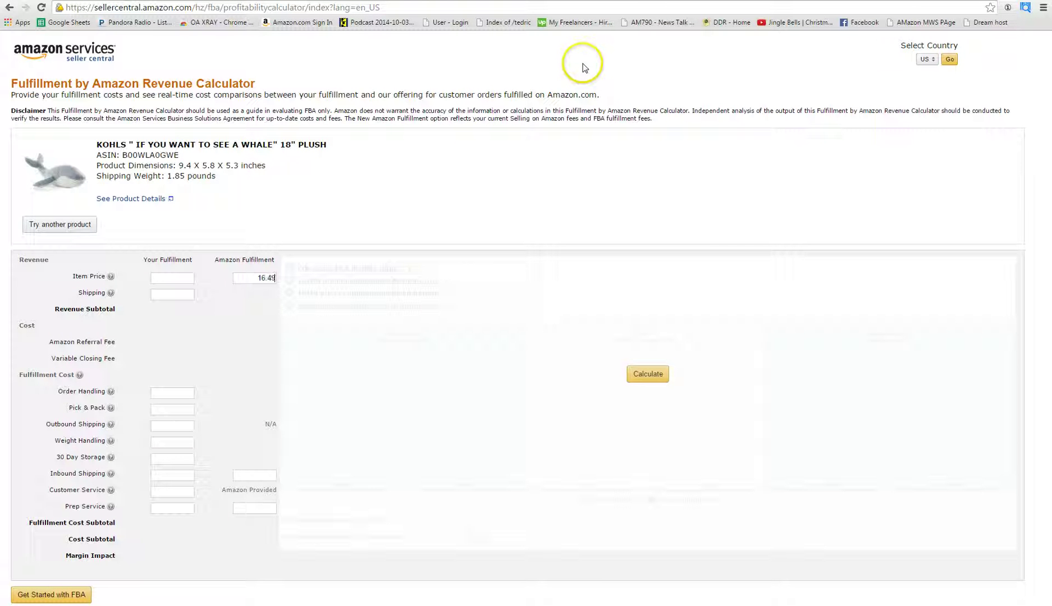
{"action": "left_click", "coordinate": [629, 374]}
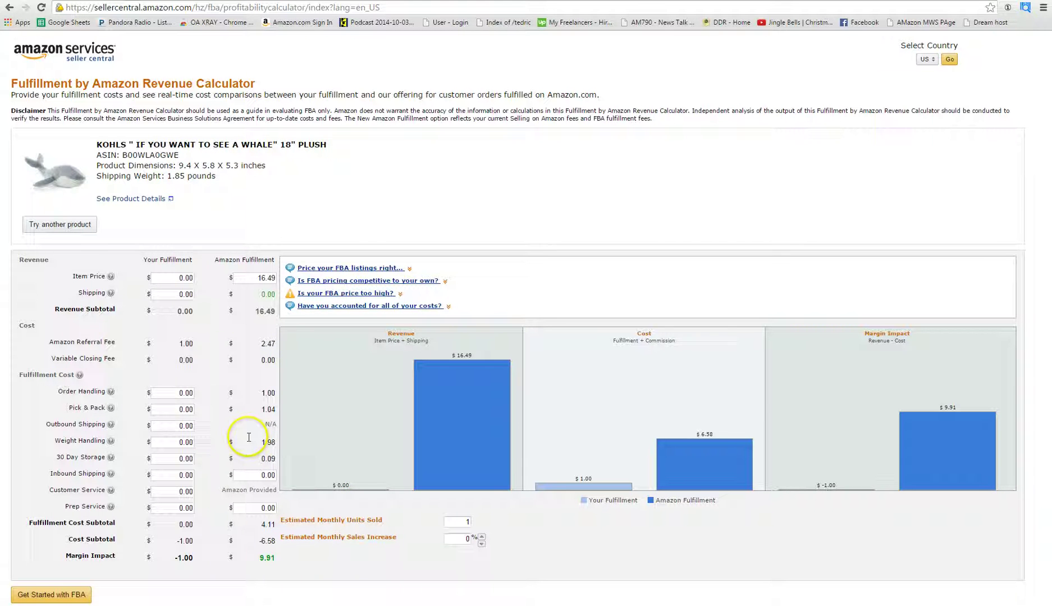
Step: Enter a 3.50 prep service cost and recalculate to a $6.41 margin impact
{"action": "left_click", "coordinate": [254, 507]}
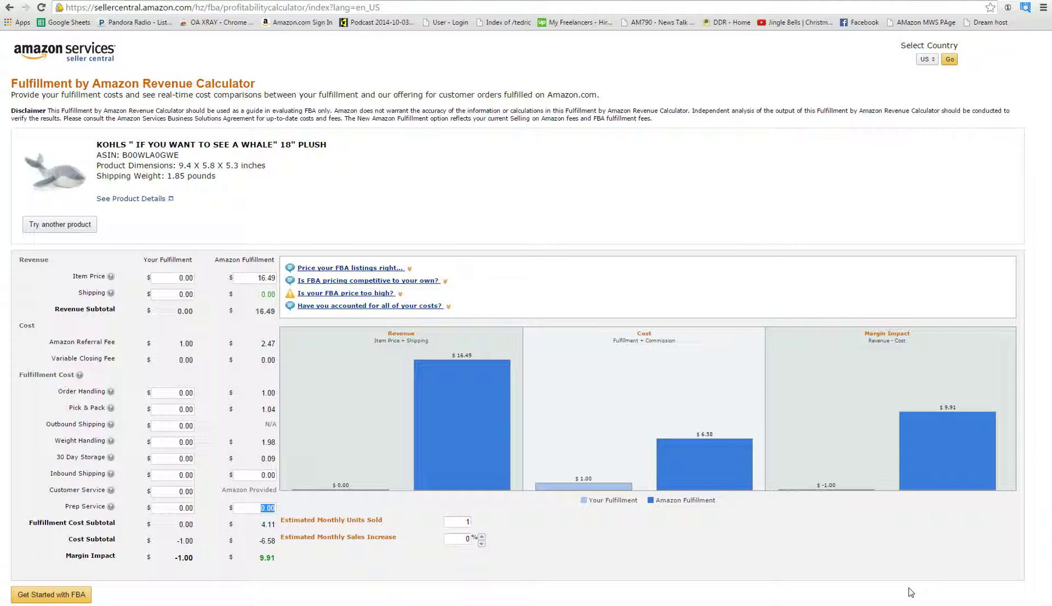
{"action": "type", "text": "3.50"}
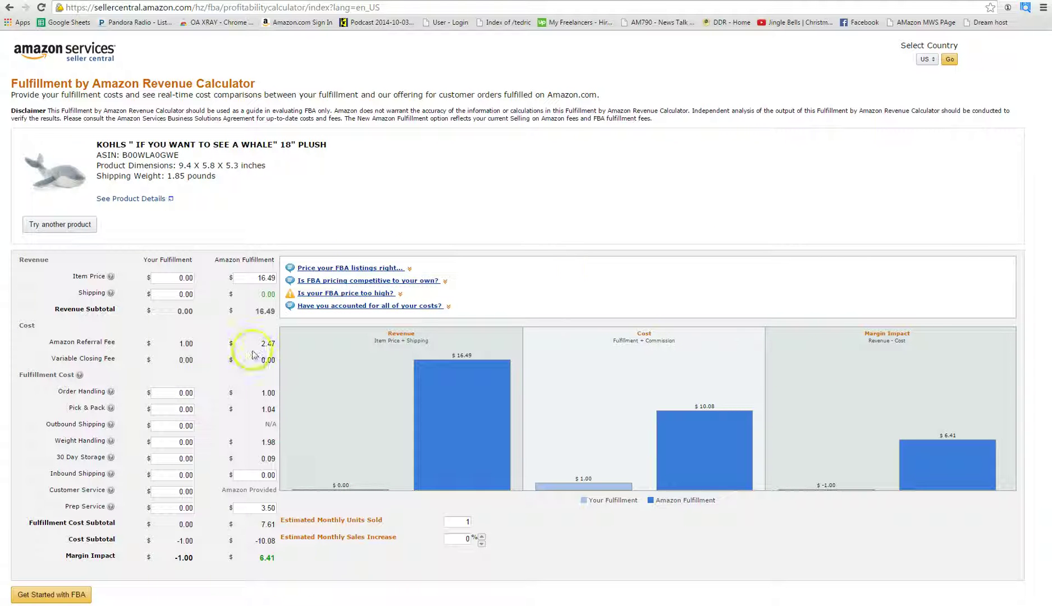
{"action": "left_click", "coordinate": [289, 575]}
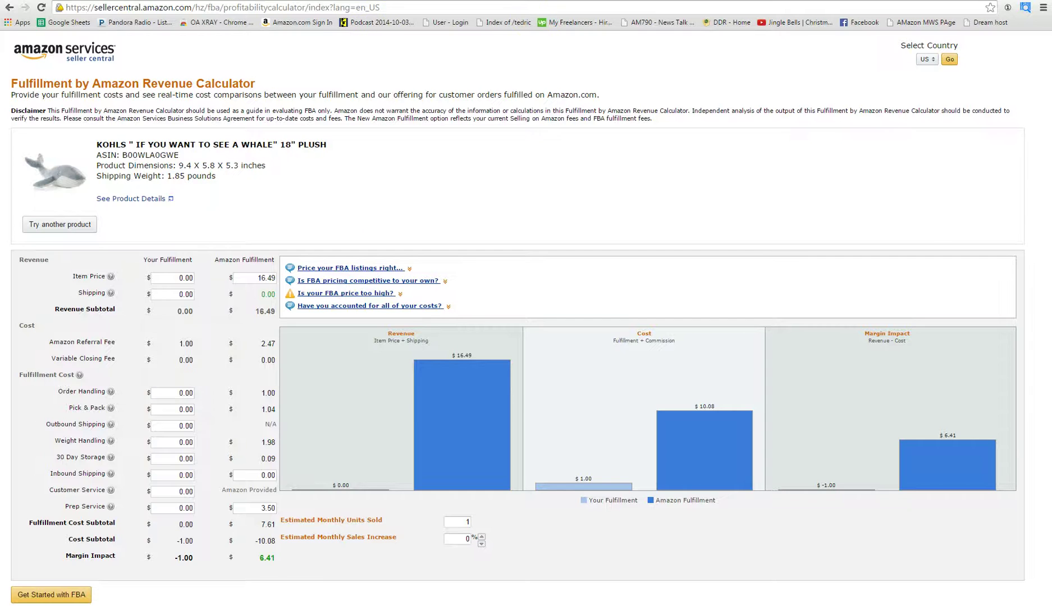
Step: Check the whale plush's ASIN in Amazon Product Details, then return to the FBA calculator
{"action": "key", "text": "ctrl+Tab"}
{"action": "scroll", "coordinate": [282, 293], "scroll_direction": "down", "scroll_amount": 15}
{"action": "scroll", "coordinate": [251, 287], "scroll_direction": "up", "scroll_amount": 2}
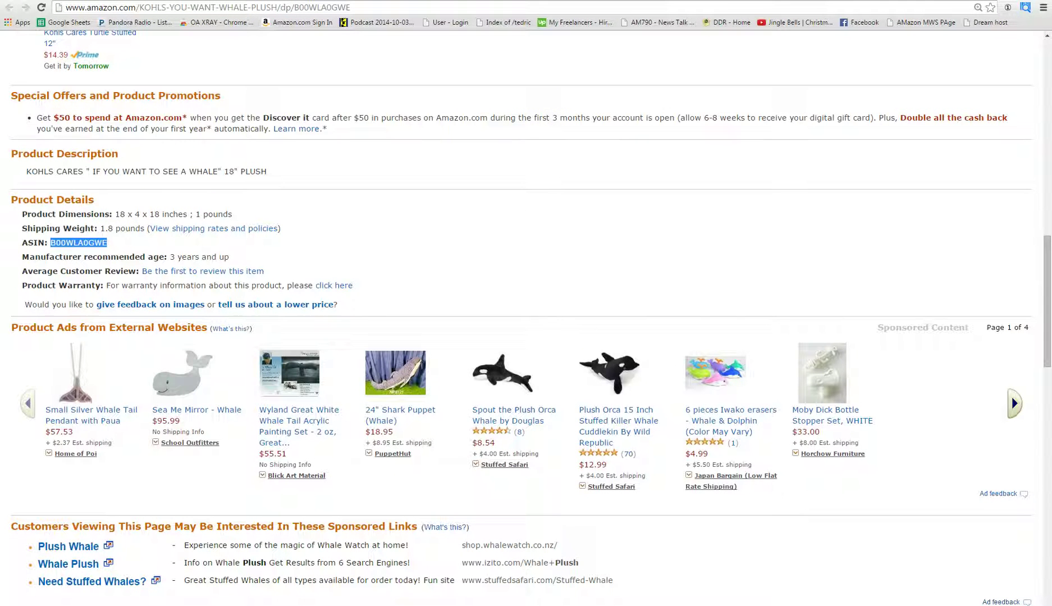
{"action": "key", "text": "ctrl+shift+Tab"}
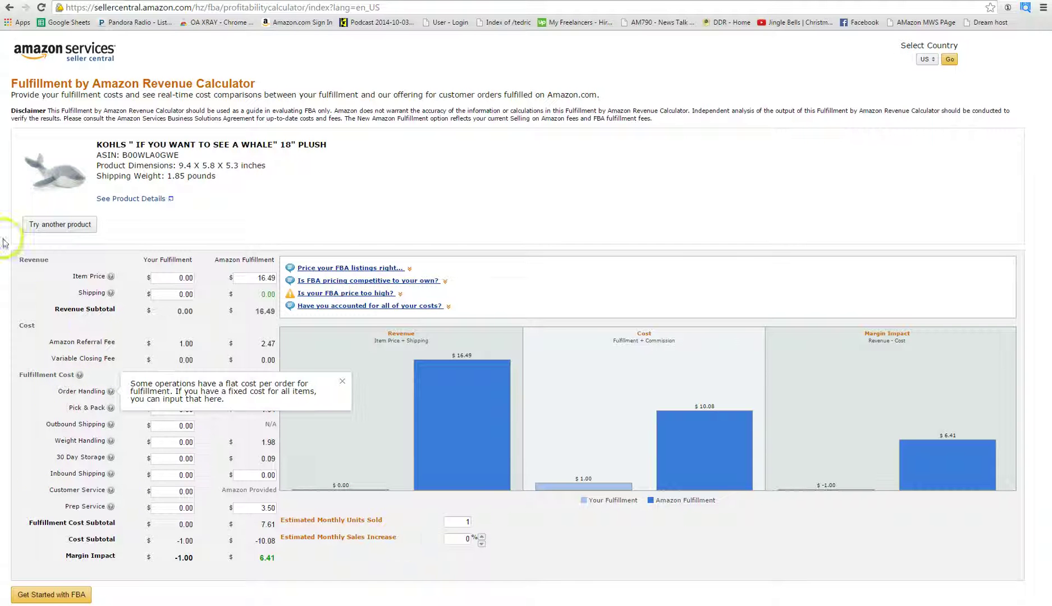
Step: Search Amazon using the whale plush's product title from the Kohl's page
{"action": "key", "text": "ctrl+Tab"}
{"action": "scroll", "coordinate": [145, 157], "scroll_direction": "up", "scroll_amount": 15}
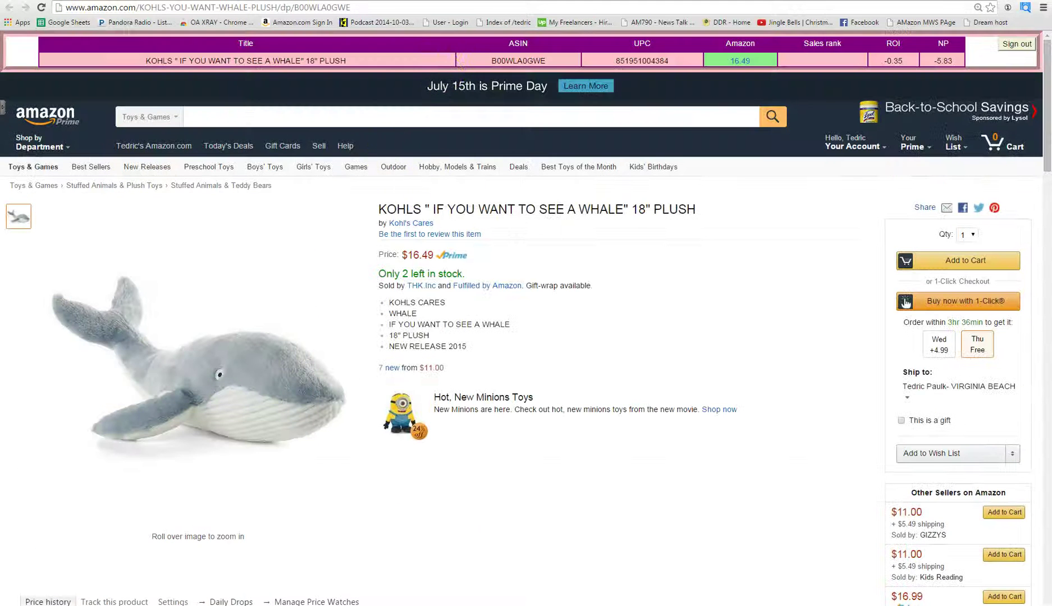
{"action": "key", "text": "ctrl+Tab"}
{"action": "left_click_drag", "start_coordinate": [439, 162], "coordinate": [287, 163]}
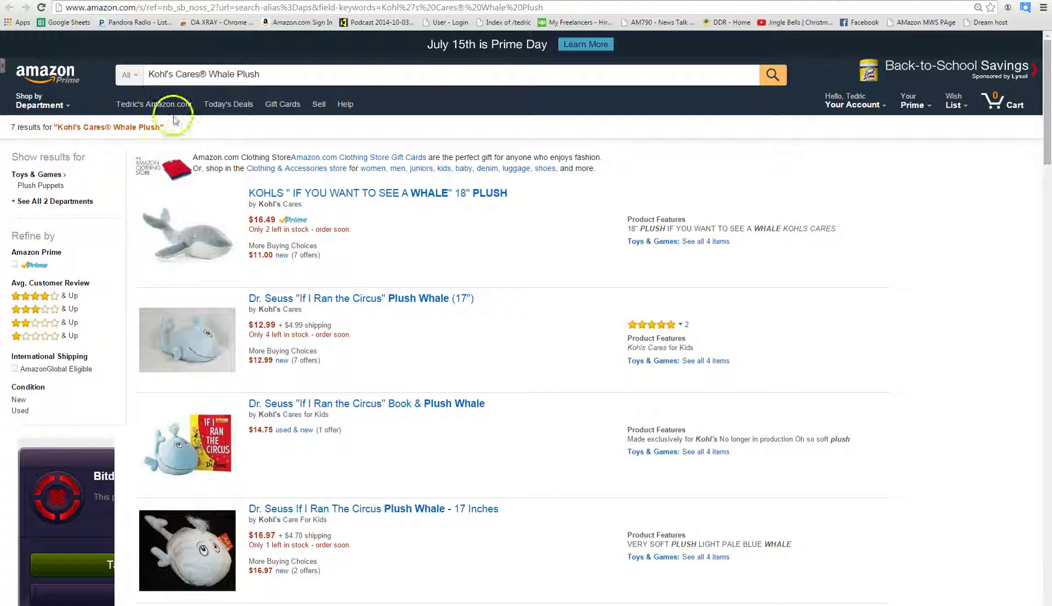
Step: Rerun the search as 'Kohl's Cares Whale Plush' without the ® and review the 7 results
{"action": "left_click", "coordinate": [204, 75]}
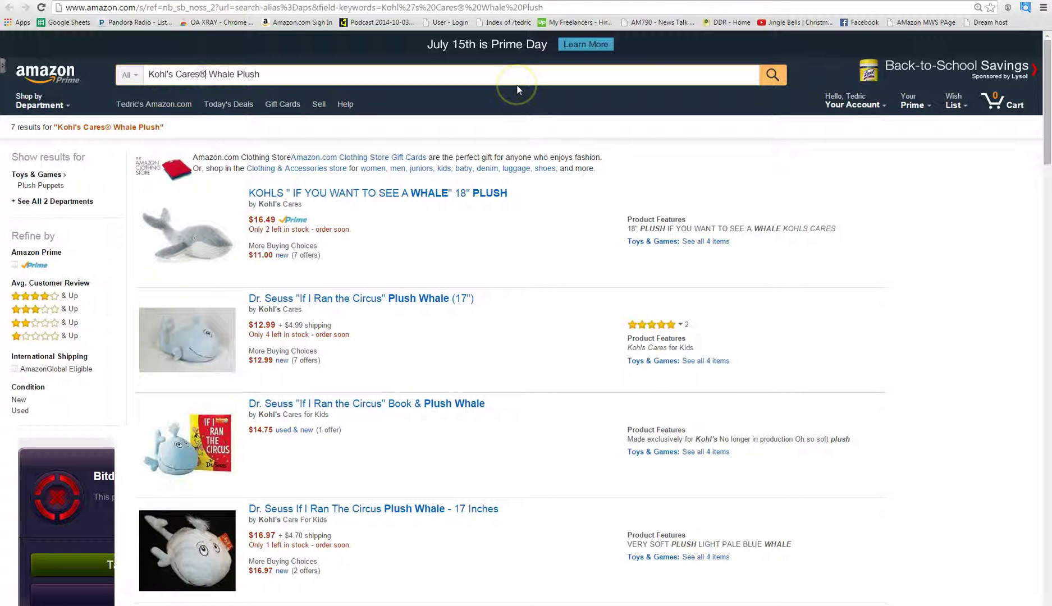
{"action": "key", "text": "BackSpace"}
{"action": "key", "text": "Return"}
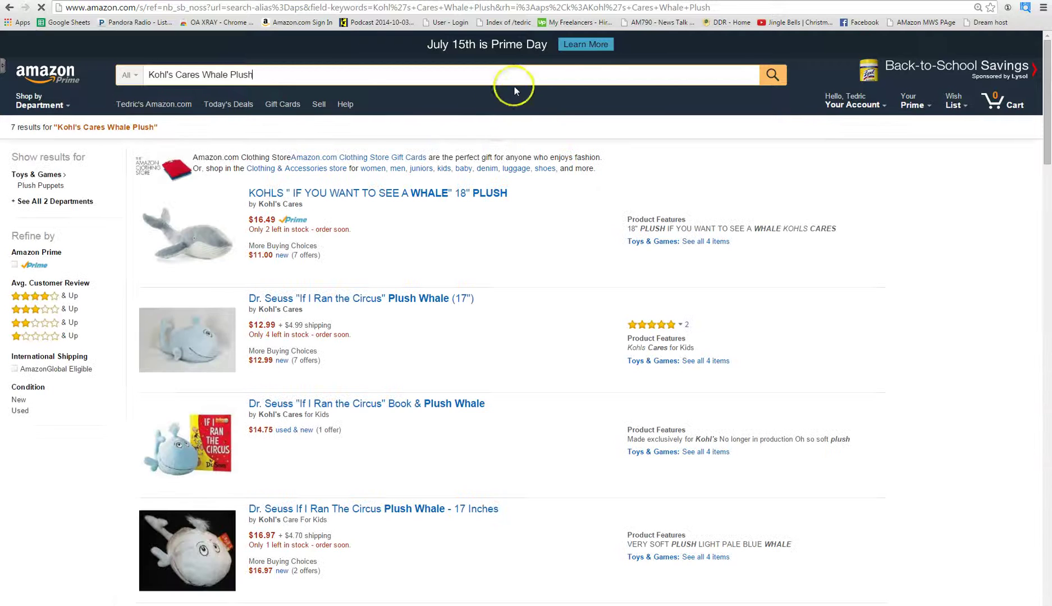
{"action": "scroll", "coordinate": [357, 219], "scroll_direction": "down", "scroll_amount": 10}
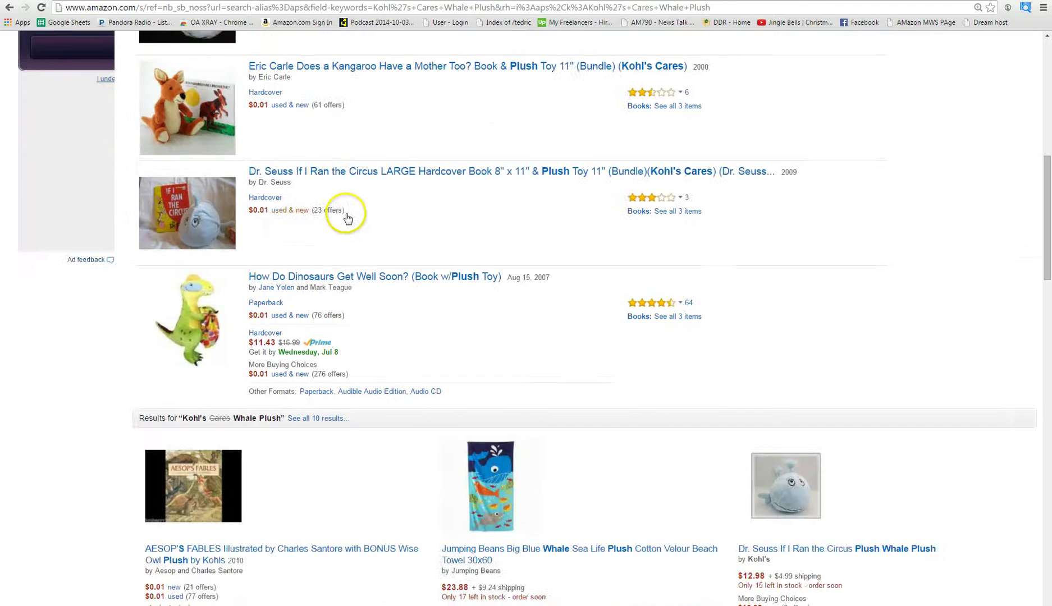
{"action": "scroll", "coordinate": [347, 218], "scroll_direction": "up", "scroll_amount": 2}
{"action": "scroll", "coordinate": [335, 207], "scroll_direction": "down", "scroll_amount": 3}
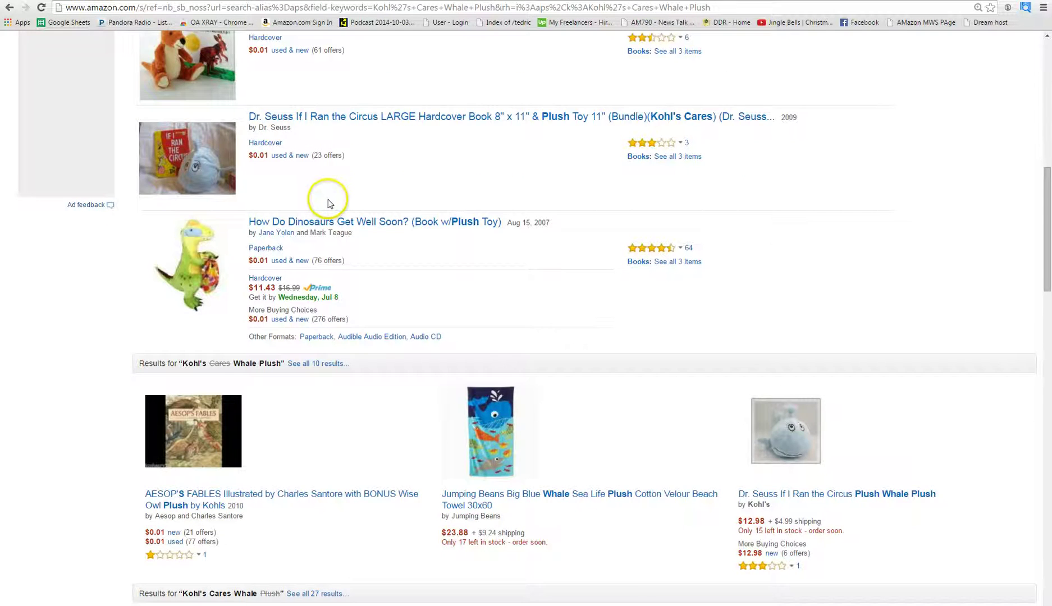
{"action": "scroll", "coordinate": [324, 202], "scroll_direction": "up", "scroll_amount": 10}
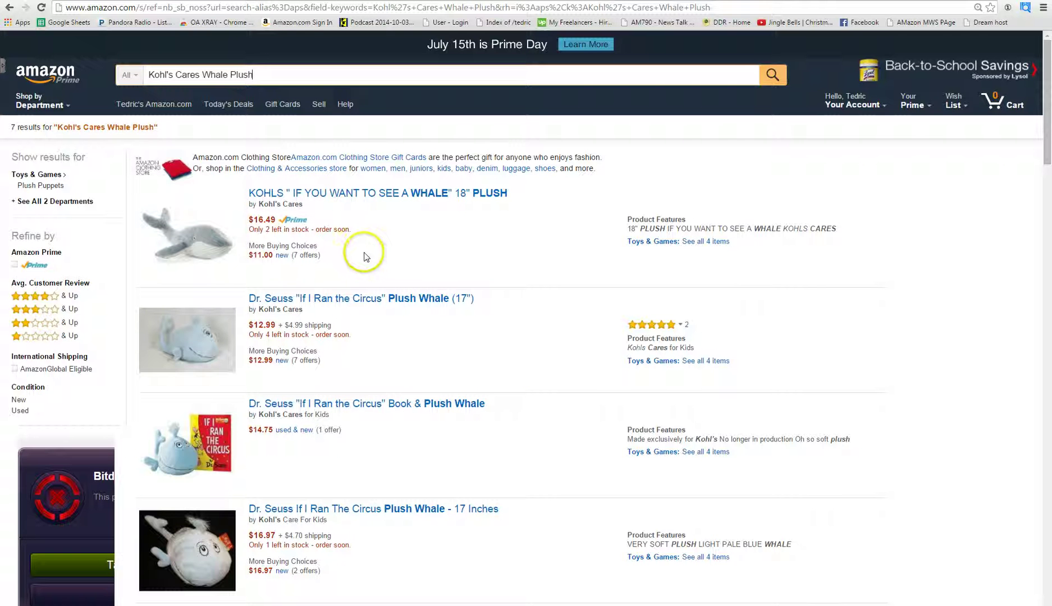
{"action": "left_click", "coordinate": [369, 194]}
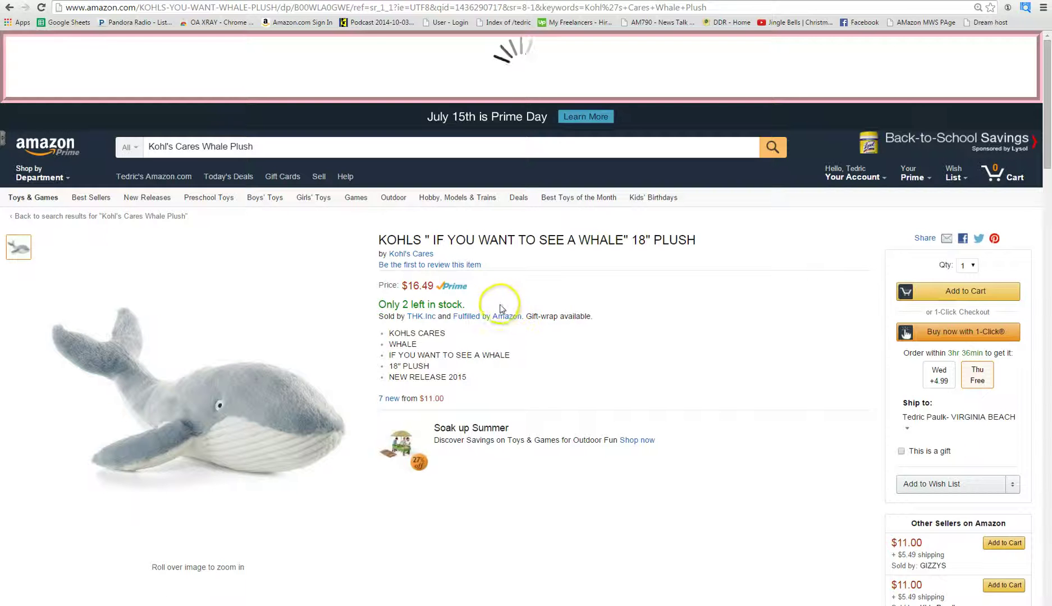
{"action": "scroll", "coordinate": [413, 265], "scroll_direction": "down", "scroll_amount": 4}
{"action": "scroll", "coordinate": [412, 261], "scroll_direction": "up", "scroll_amount": 2}
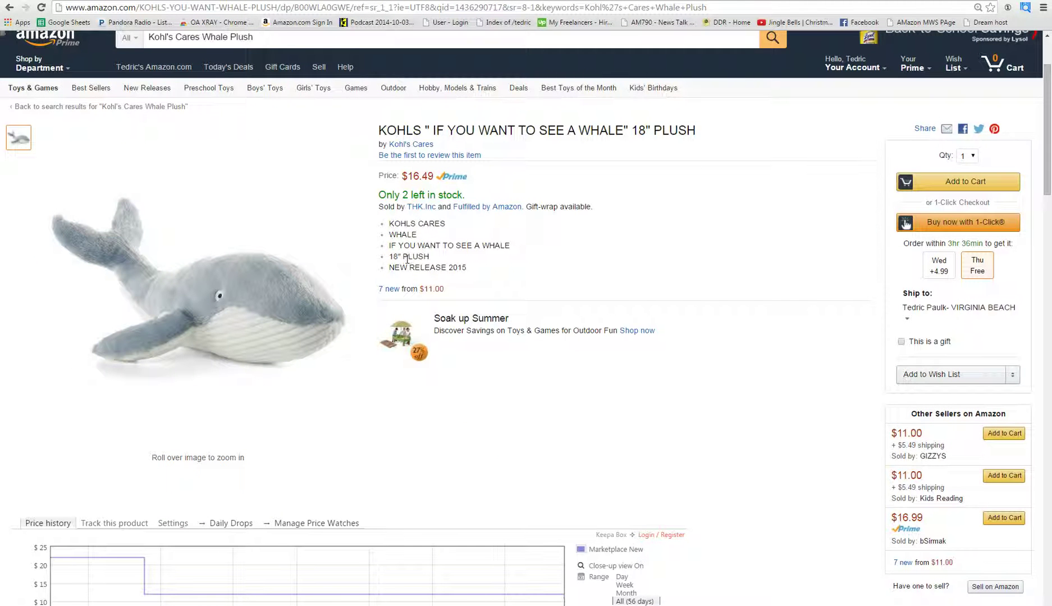
{"action": "scroll", "coordinate": [405, 266], "scroll_direction": "down", "scroll_amount": 8}
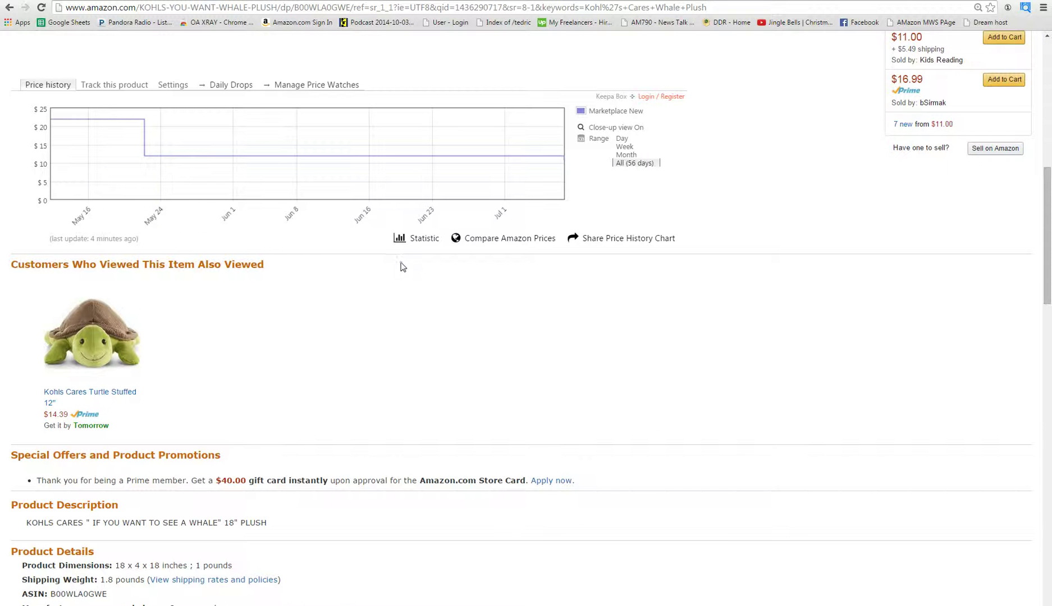
{"action": "scroll", "coordinate": [402, 266], "scroll_direction": "down", "scroll_amount": 1}
{"action": "mouse_move", "coordinate": [118, 183]}
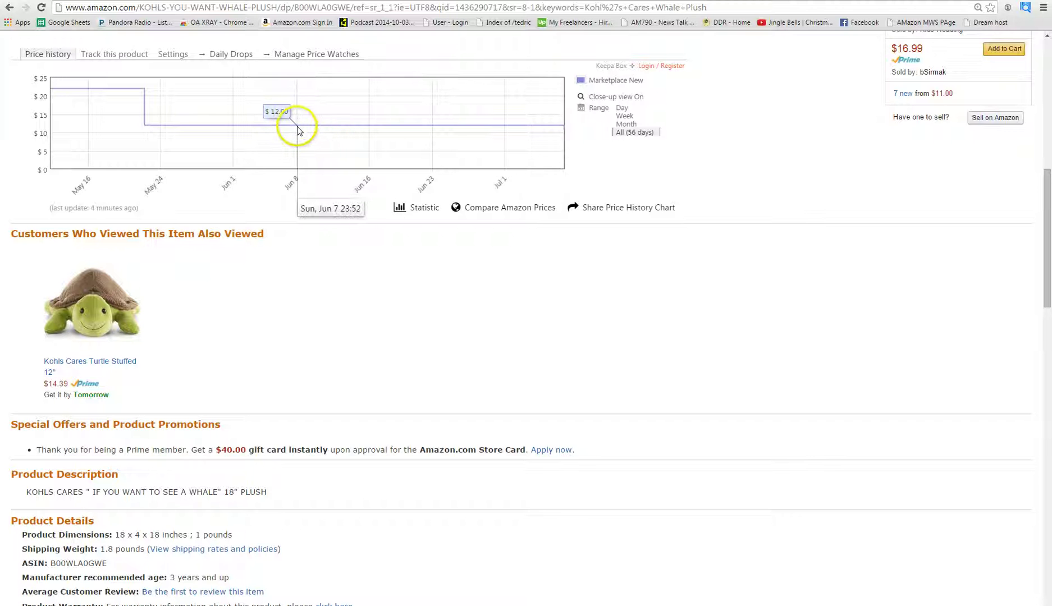
{"action": "scroll", "coordinate": [353, 268], "scroll_direction": "down", "scroll_amount": 5}
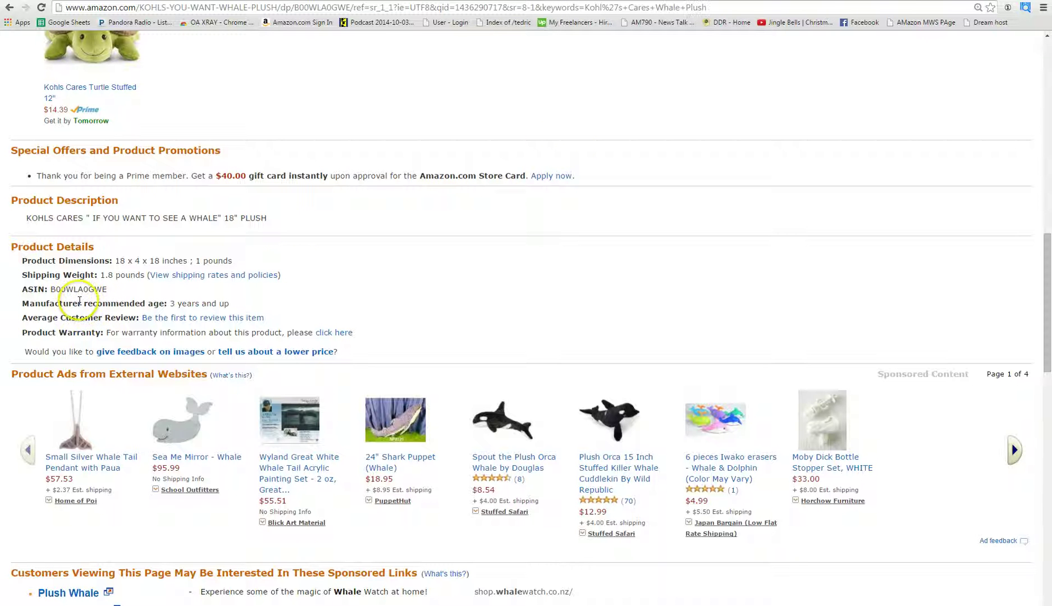
{"action": "scroll", "coordinate": [84, 284], "scroll_direction": "down", "scroll_amount": 7}
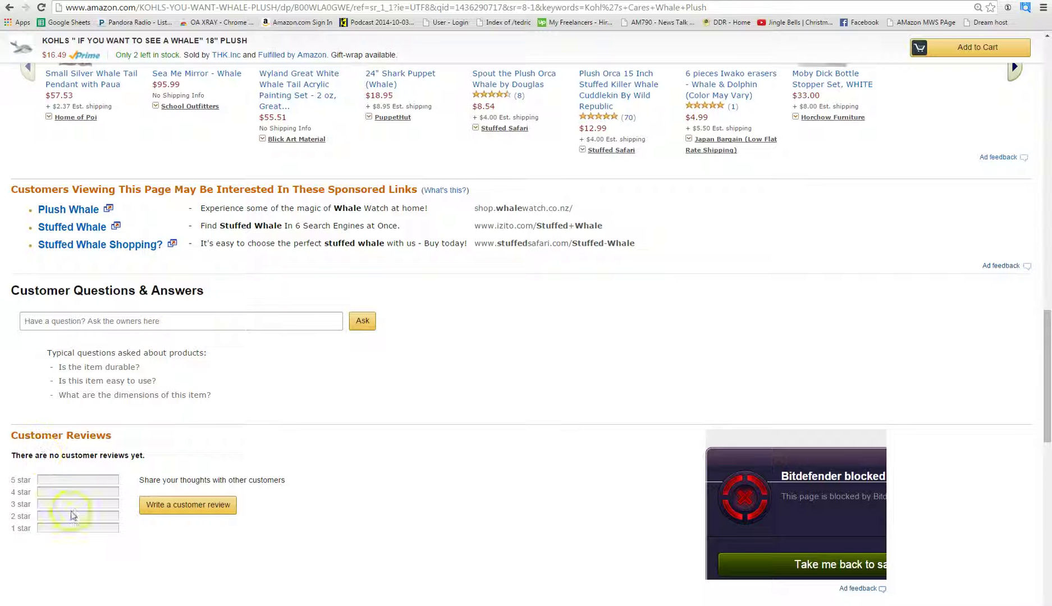
{"action": "scroll", "coordinate": [209, 425], "scroll_direction": "up", "scroll_amount": 5}
{"action": "scroll", "coordinate": [204, 430], "scroll_direction": "down", "scroll_amount": 1}
{"action": "scroll", "coordinate": [195, 435], "scroll_direction": "down", "scroll_amount": 6}
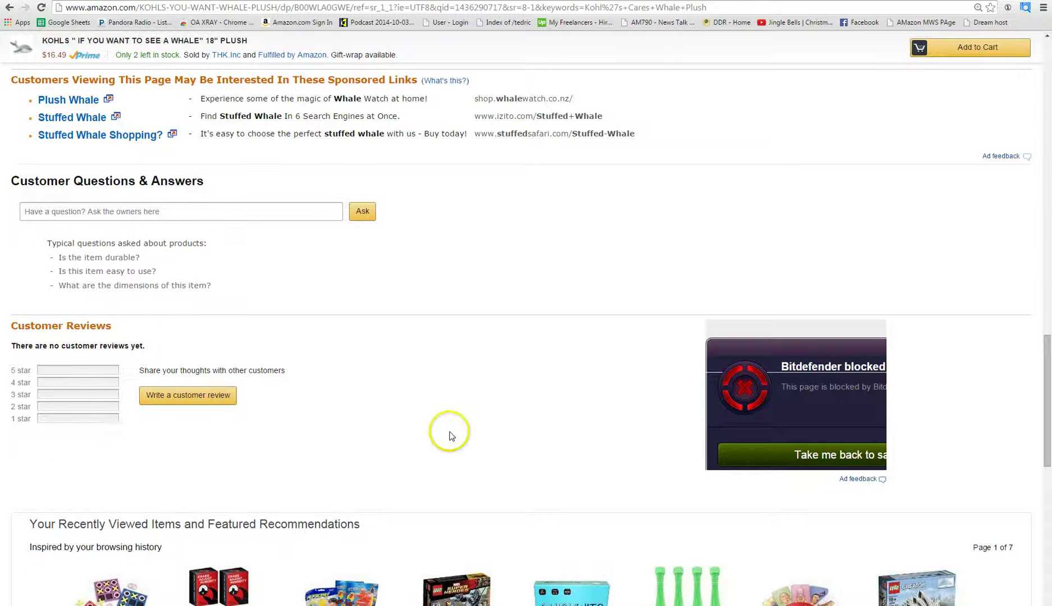
{"action": "scroll", "coordinate": [426, 432], "scroll_direction": "up", "scroll_amount": 4}
{"action": "scroll", "coordinate": [424, 435], "scroll_direction": "up", "scroll_amount": 9}
{"action": "scroll", "coordinate": [415, 432], "scroll_direction": "down", "scroll_amount": 12}
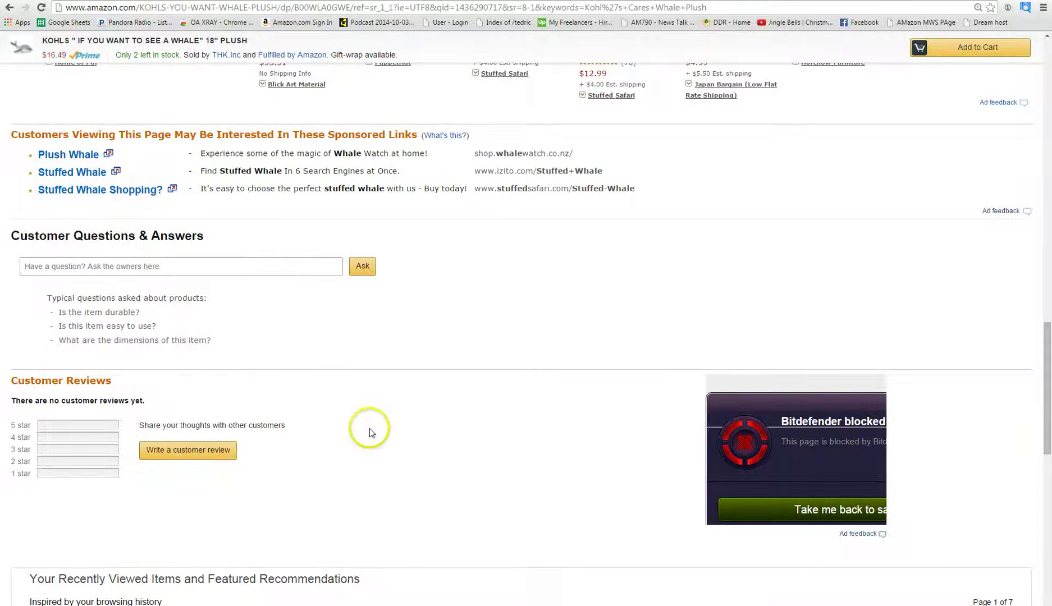
{"action": "scroll", "coordinate": [354, 430], "scroll_direction": "up", "scroll_amount": 20}
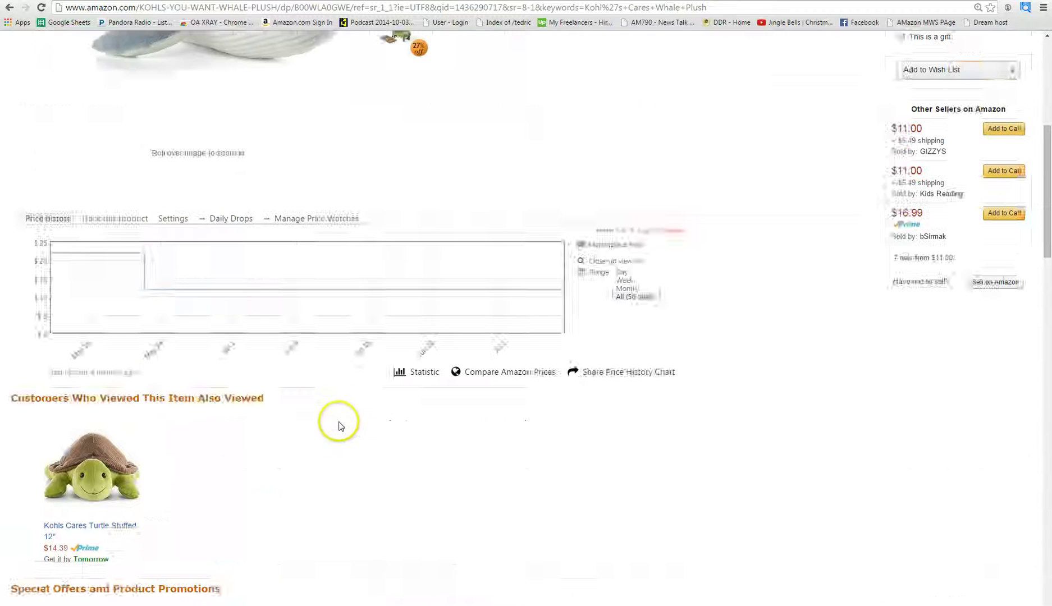
{"action": "scroll", "coordinate": [337, 426], "scroll_direction": "up", "scroll_amount": 2}
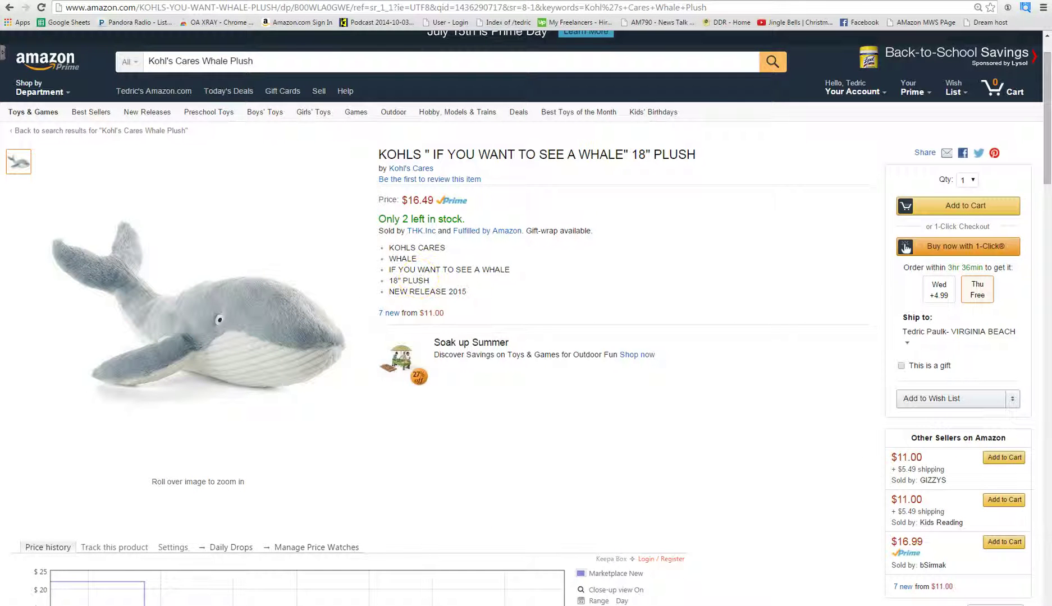
{"action": "key", "text": "ctrl+Tab"}
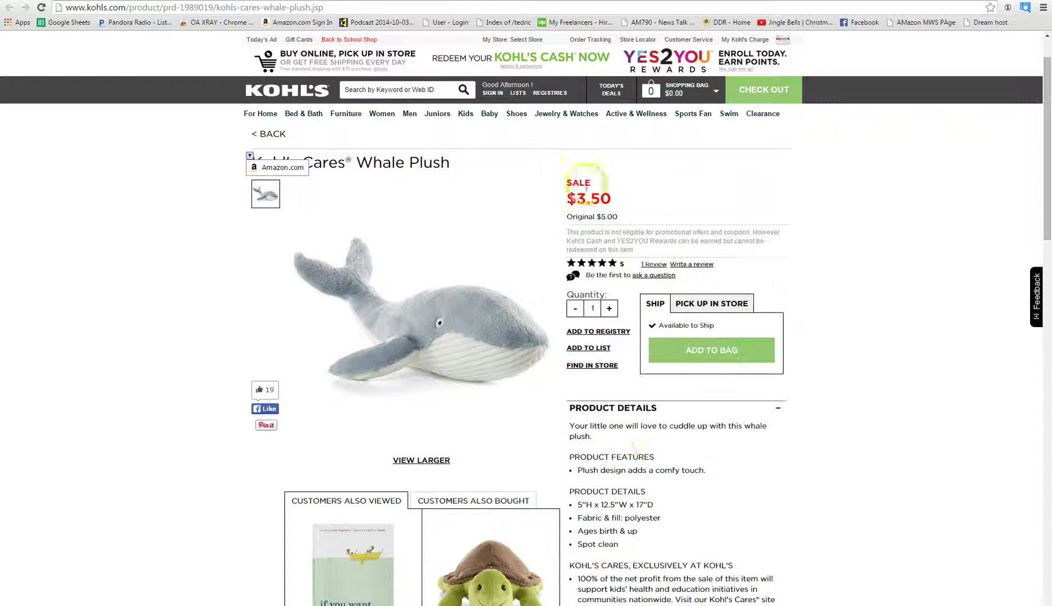
{"action": "key", "text": "ctrl+Tab"}
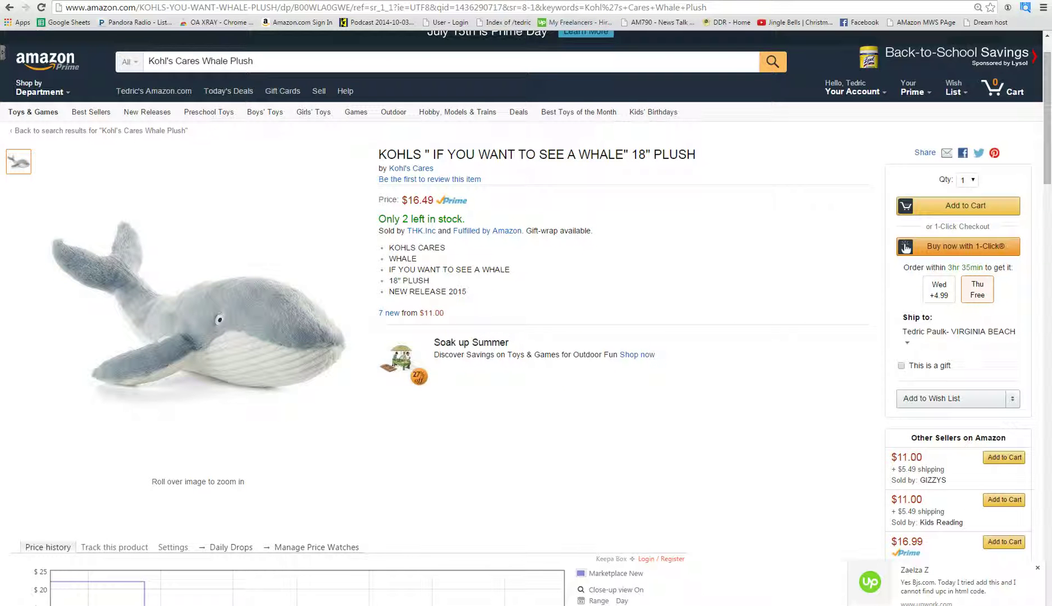
{"action": "scroll", "coordinate": [379, 380], "scroll_direction": "down", "scroll_amount": 7}
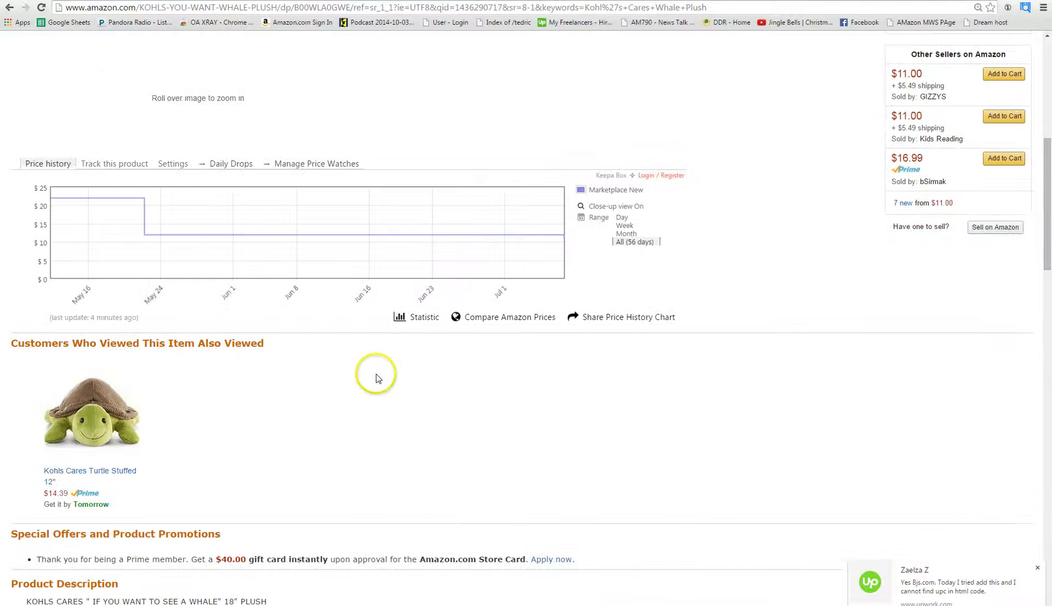
{"action": "scroll", "coordinate": [357, 371], "scroll_direction": "down", "scroll_amount": 5}
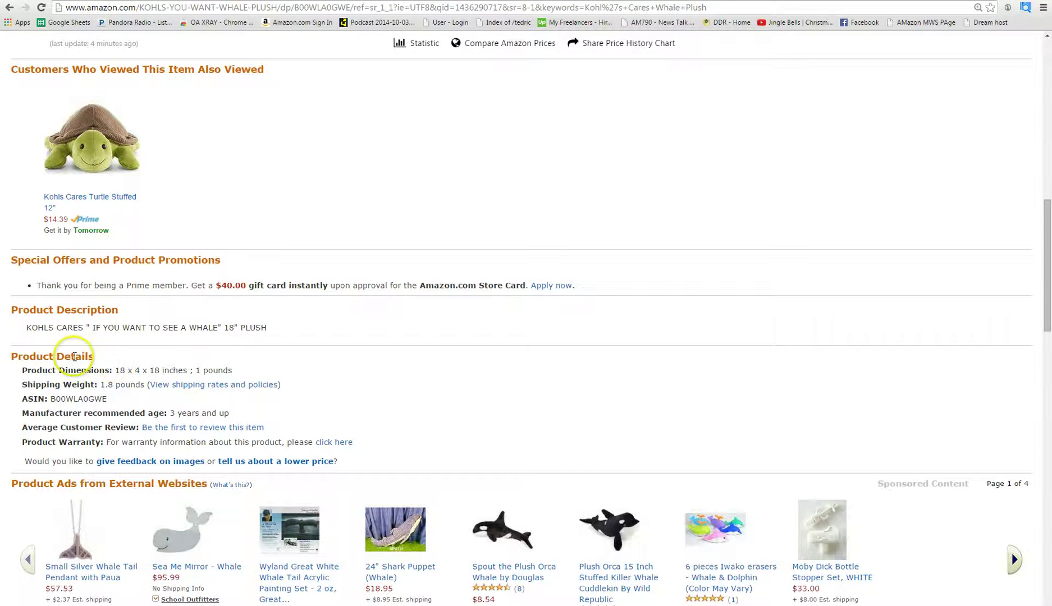
{"action": "scroll", "coordinate": [74, 356], "scroll_direction": "down", "scroll_amount": 3}
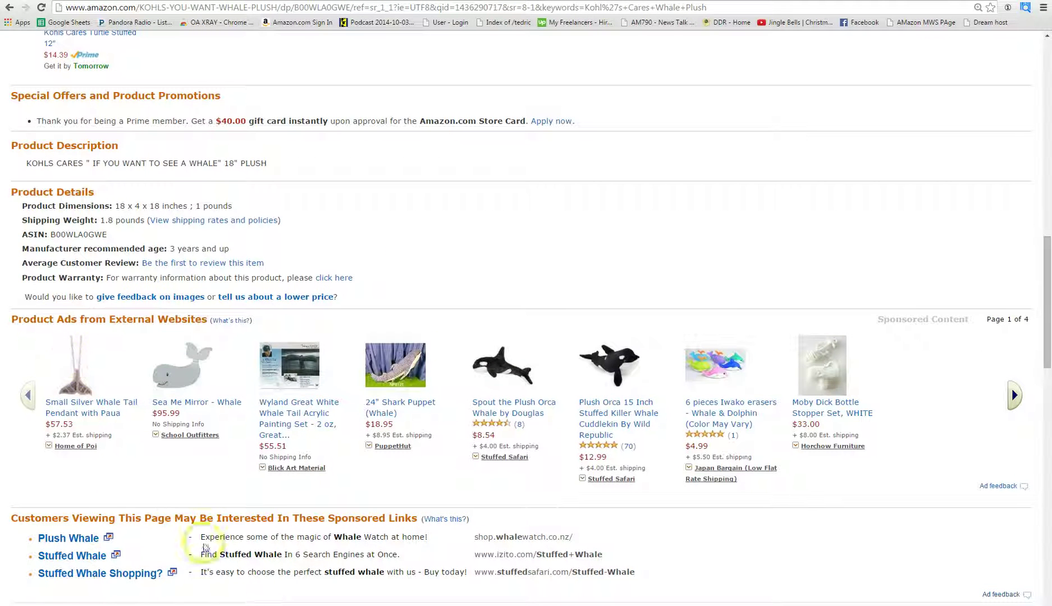